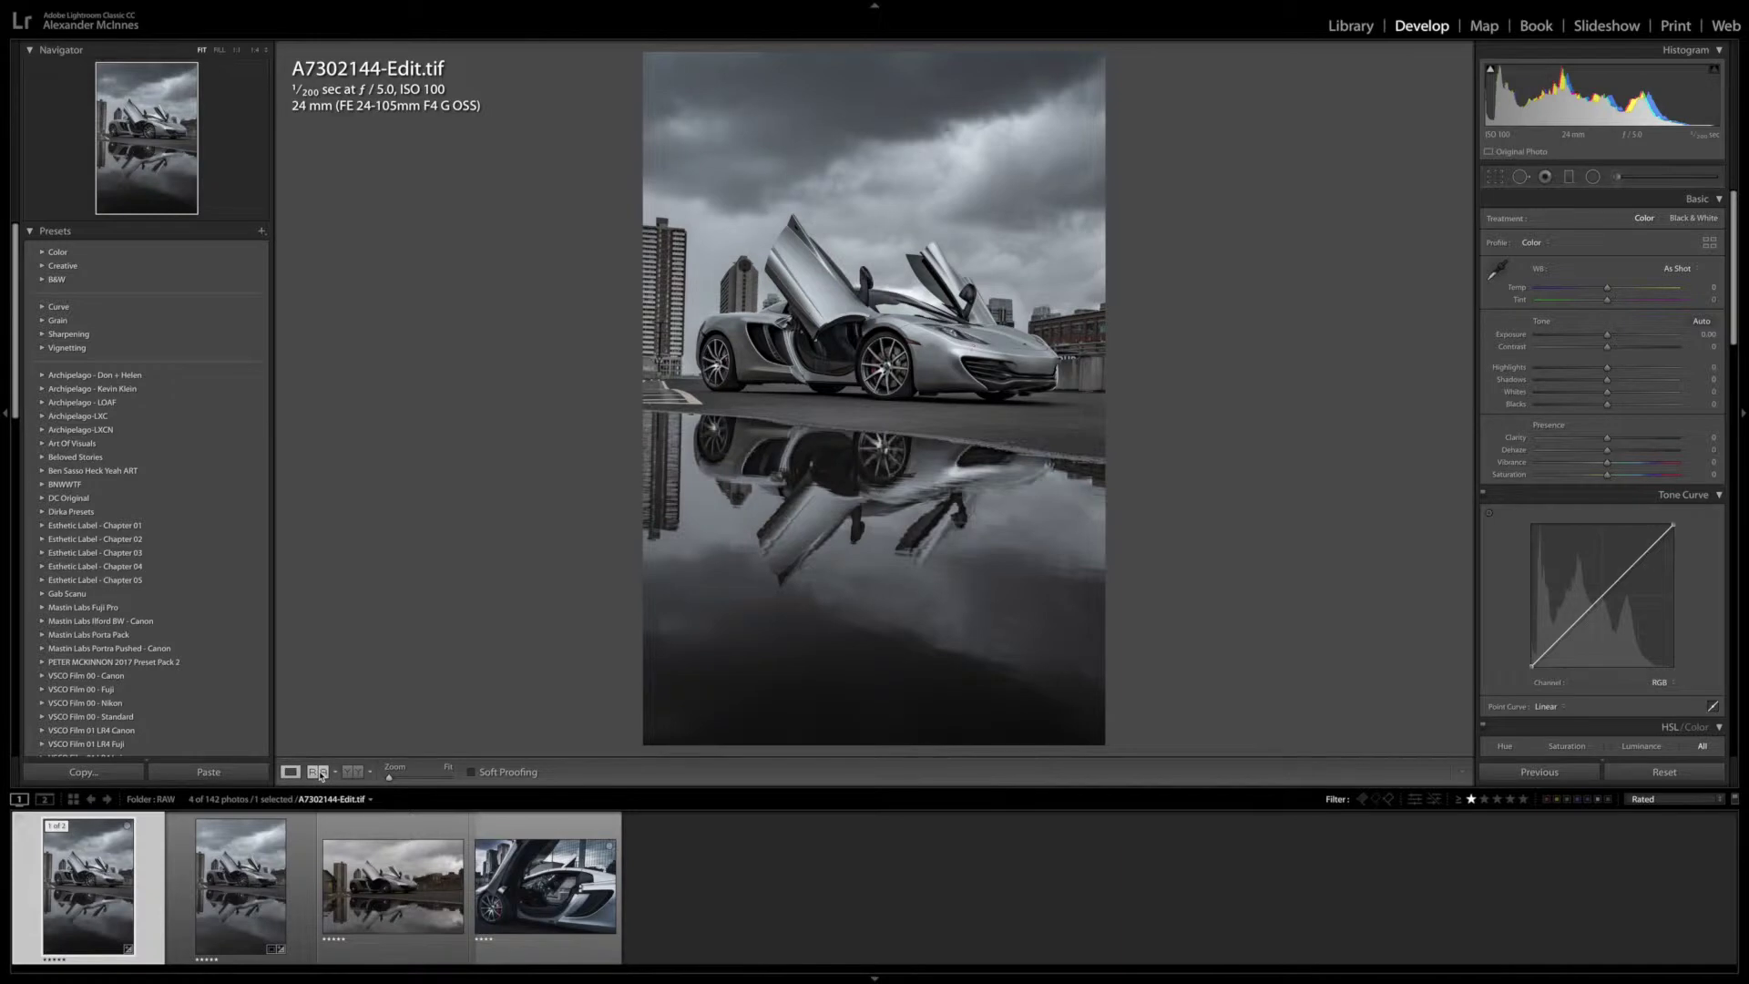
# - Use the McLaren interior shot with the open door as the reference photo beside A7302144-Edit.tif
pyautogui.moveTo(544, 897); pyautogui.dragTo(547, 432)
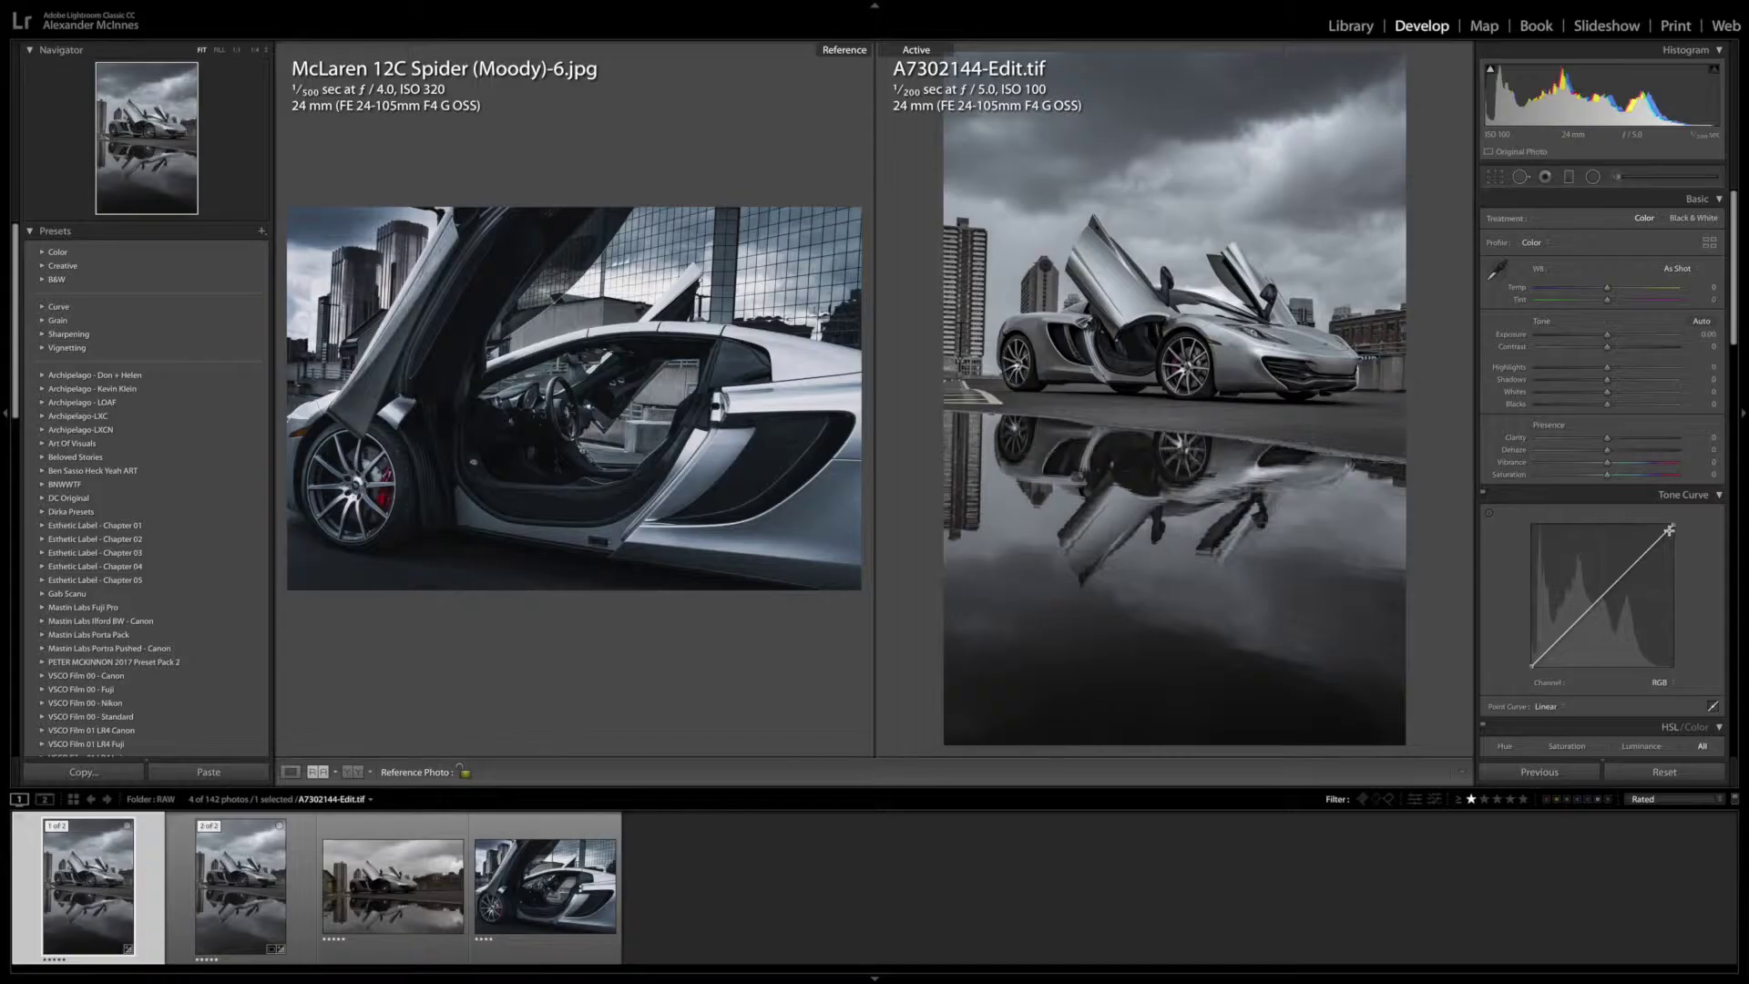
# - Try to lower the tone curve's white endpoint, raise its black endpoint and add a point in the highlights
pyautogui.moveTo(1673, 526); pyautogui.dragTo(1685, 535)
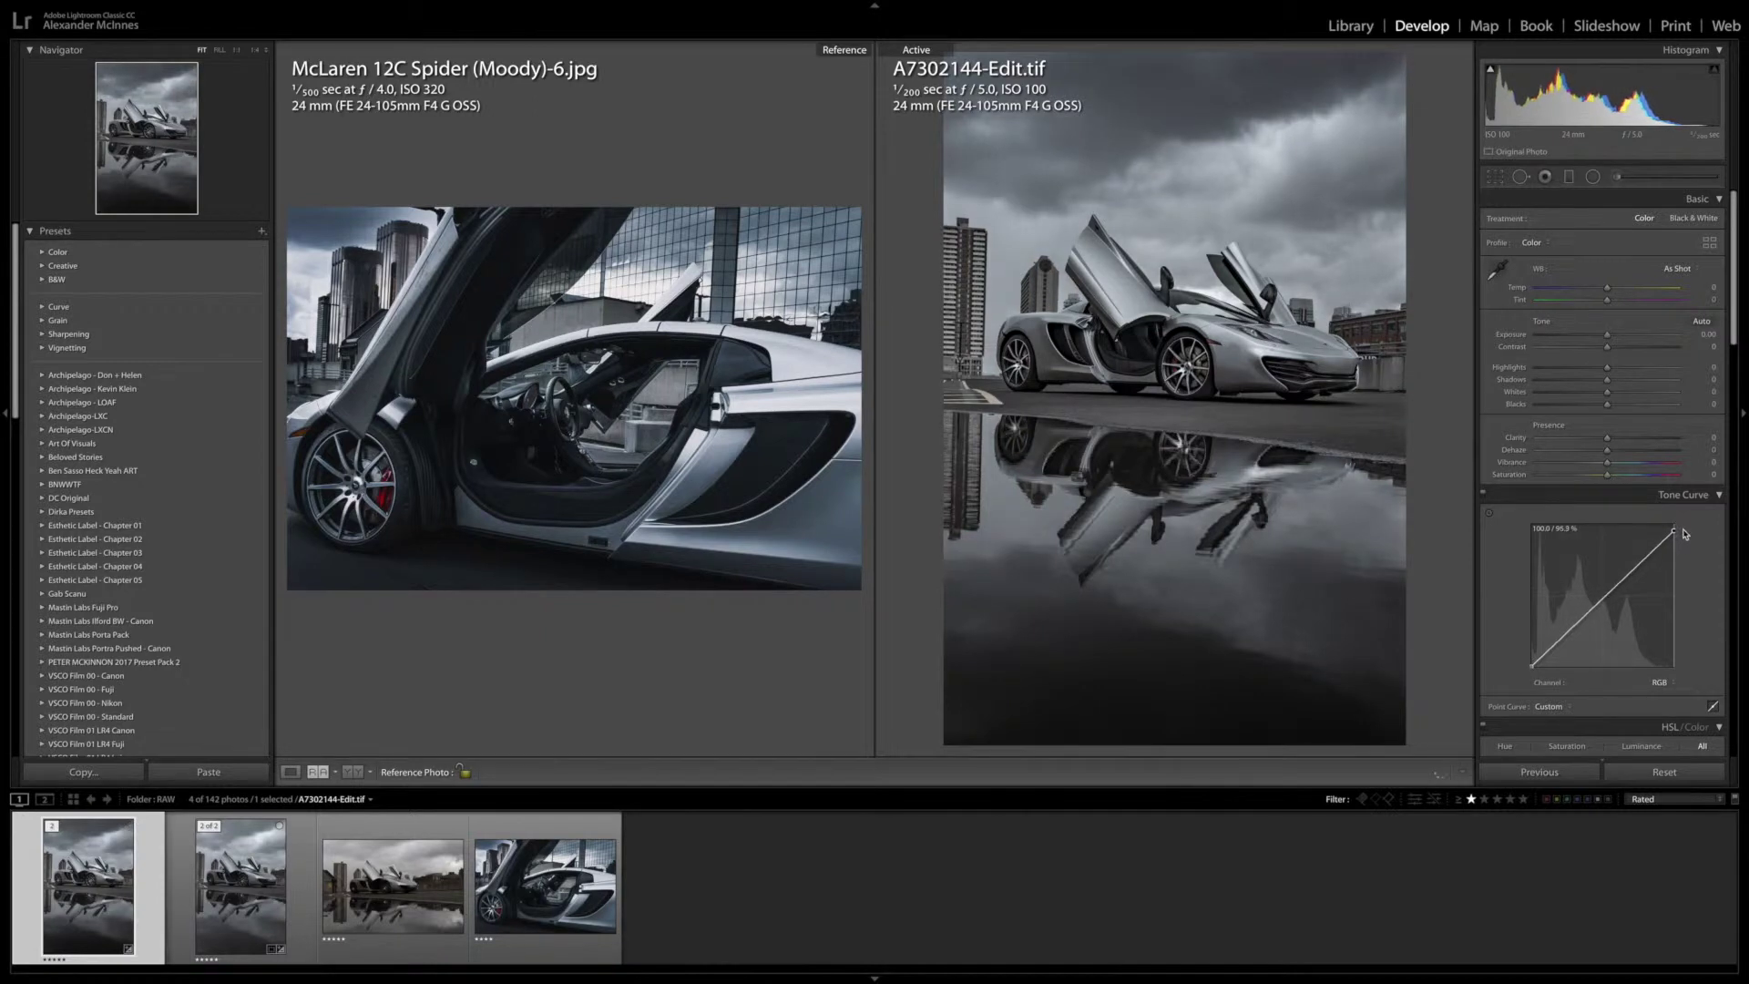
pyautogui.moveTo(1531, 664); pyautogui.dragTo(1531, 658)
pyautogui.click(1631, 574)
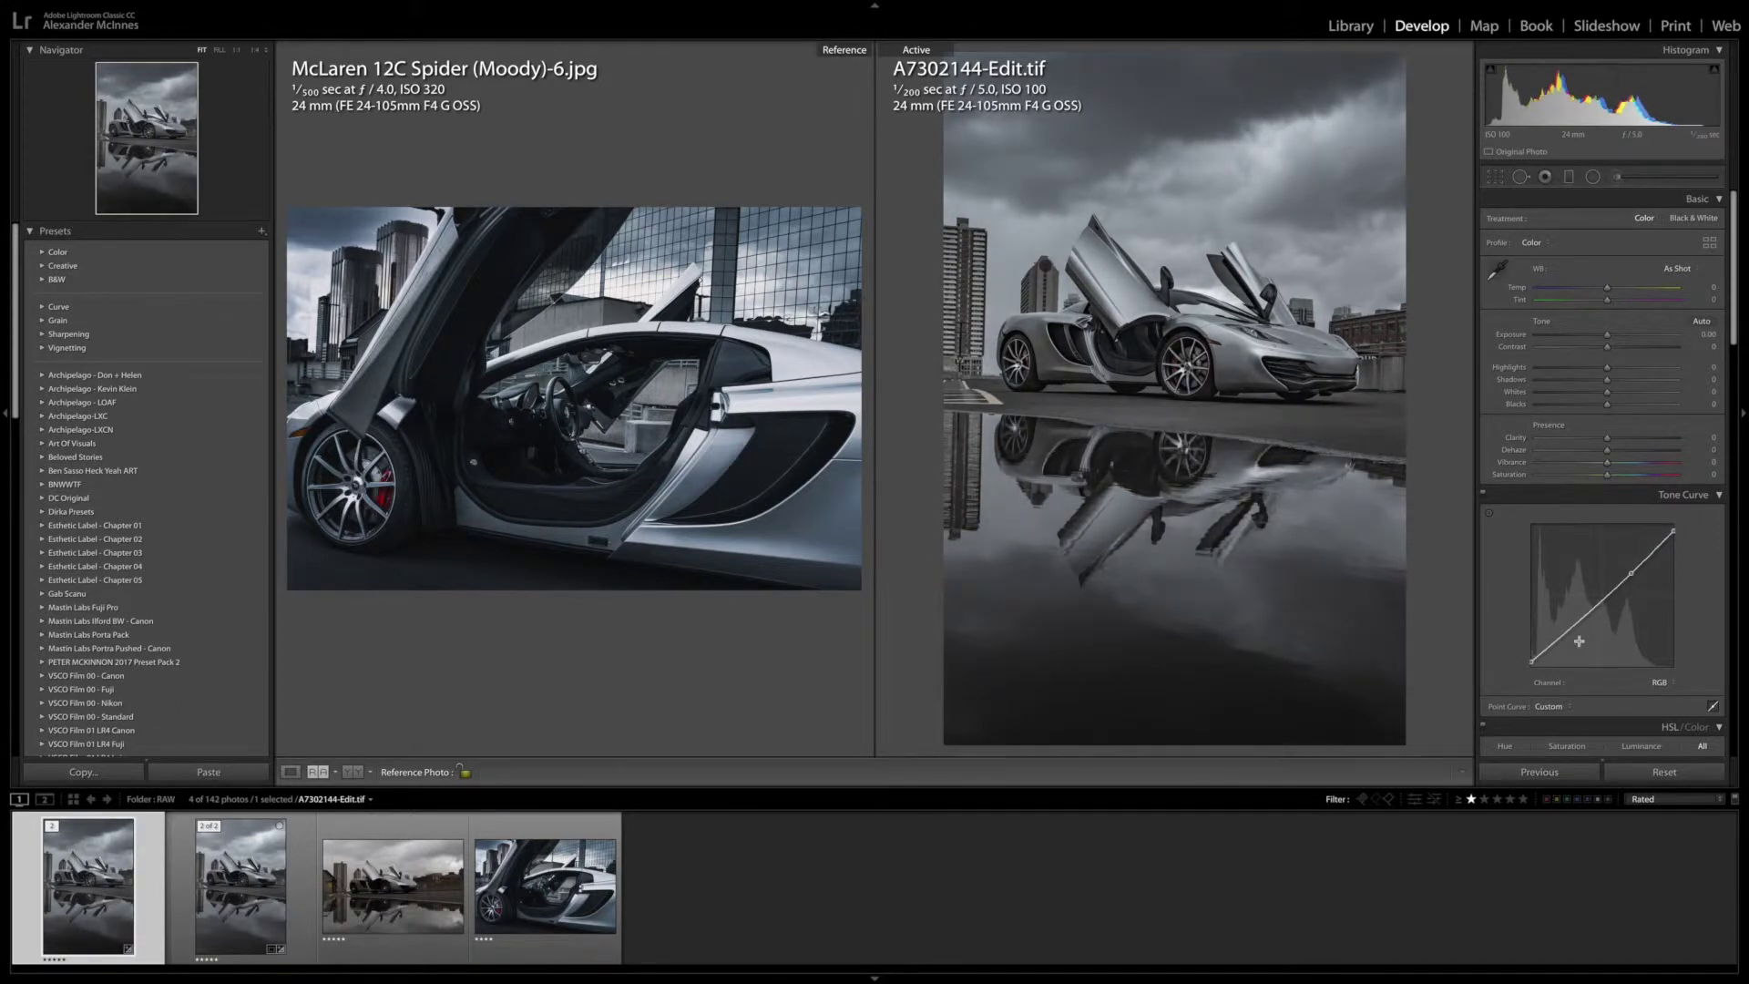
# - Look at the point curve presets and the tone curve's region sliders, and return to point curve editing
pyautogui.click(1561, 708)
pyautogui.press('Escape')
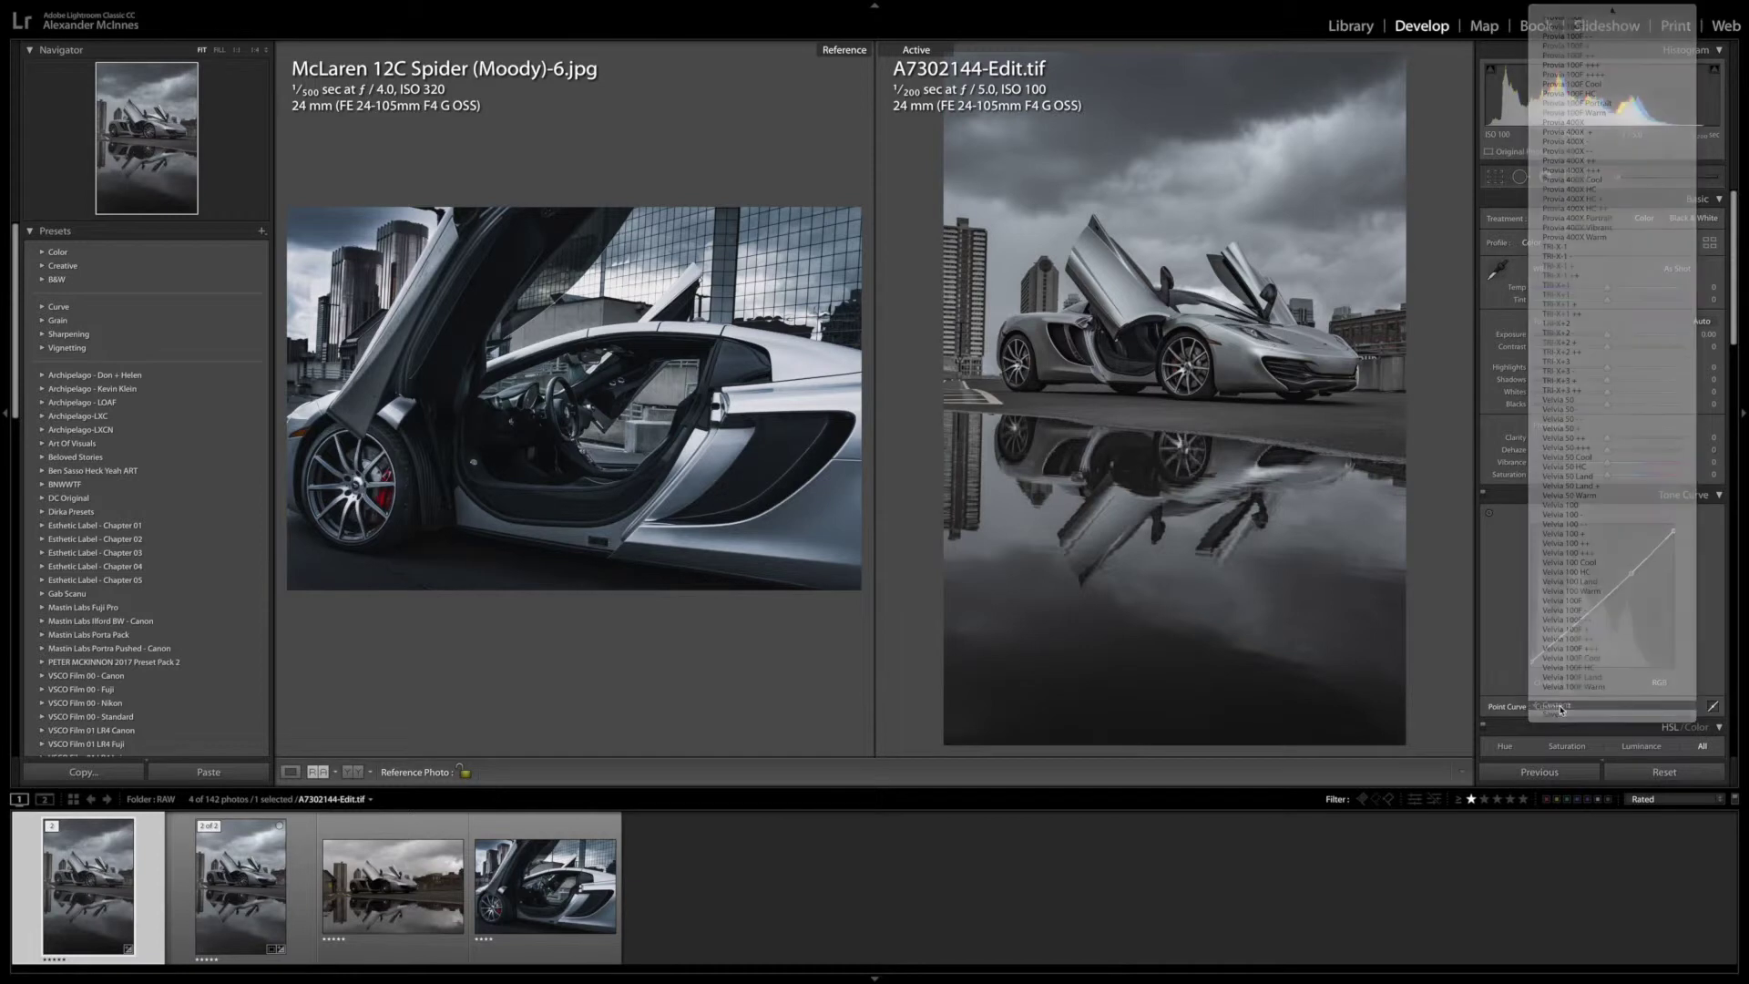
pyautogui.click(1713, 708)
pyautogui.scroll(-1, 1603, 583)
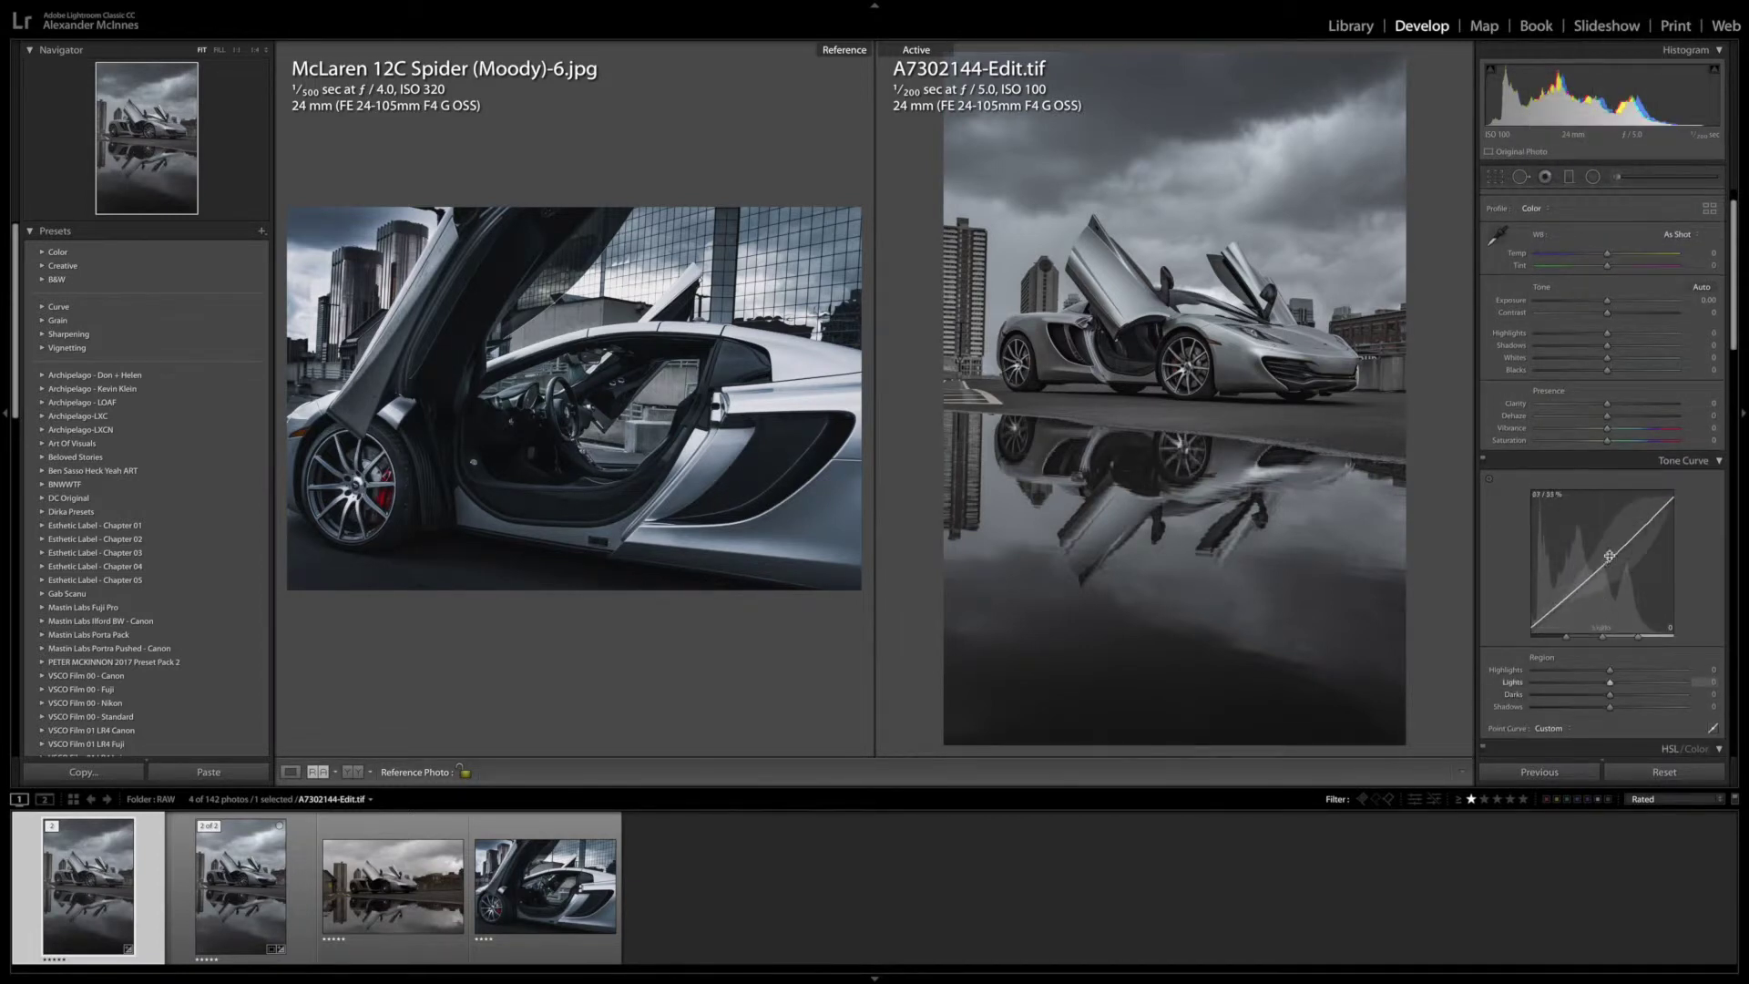
pyautogui.scroll(-1, 1706, 669)
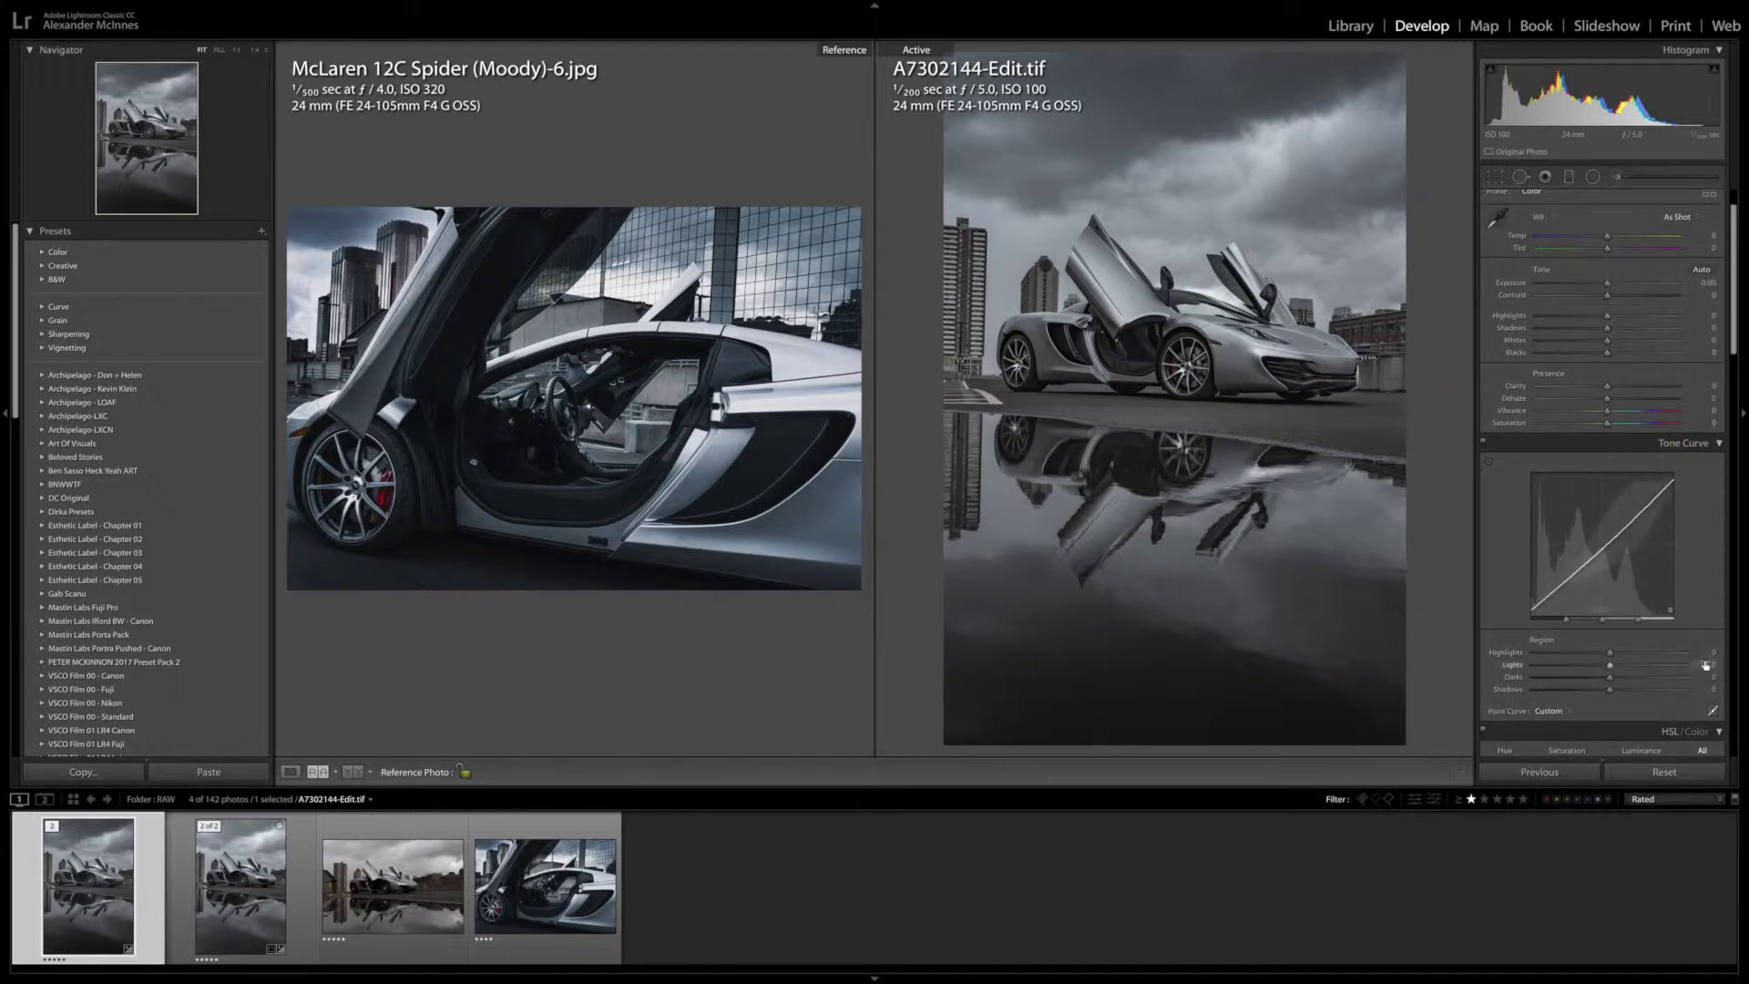
pyautogui.click(1714, 711)
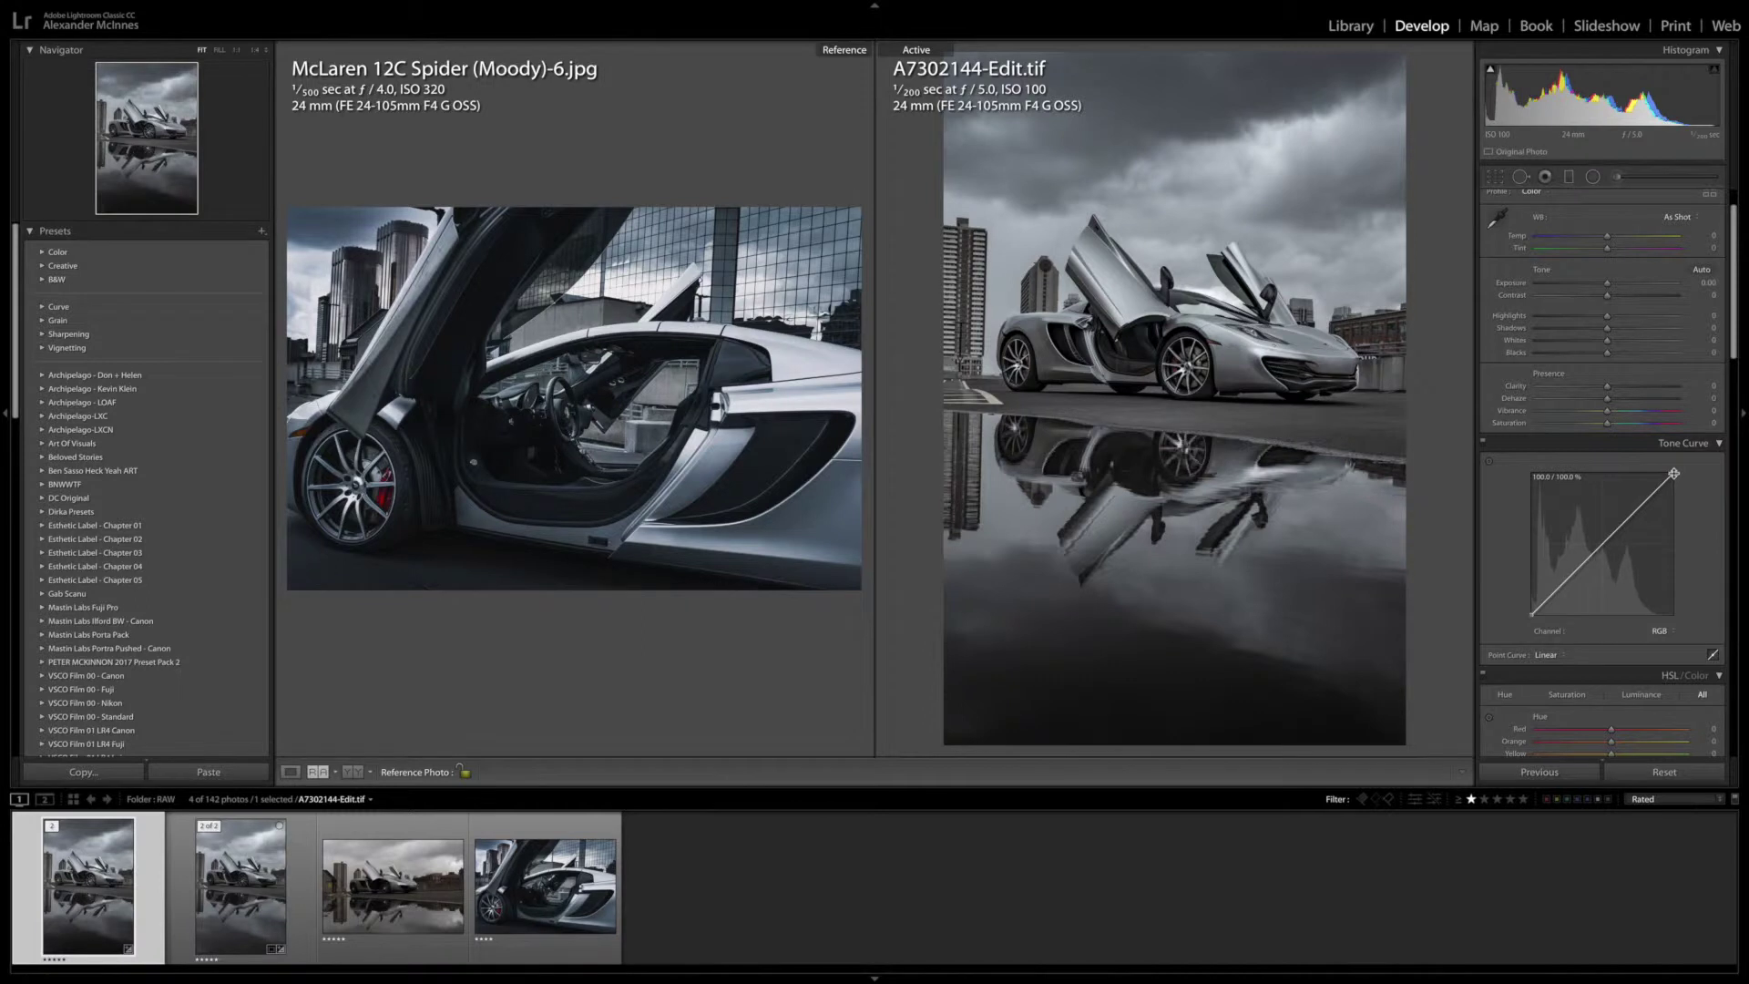
# - Try out a contrast curve with highlight, midtone and shadow points, brightening the highlights and midtones and darkening the shadows
pyautogui.moveTo(1686, 469); pyautogui.dragTo(1686, 475)
pyautogui.moveTo(1686, 474); pyautogui.dragTo(1687, 479)
pyautogui.click(1639, 510)
pyautogui.moveTo(1602, 545); pyautogui.dragTo(1603, 549)
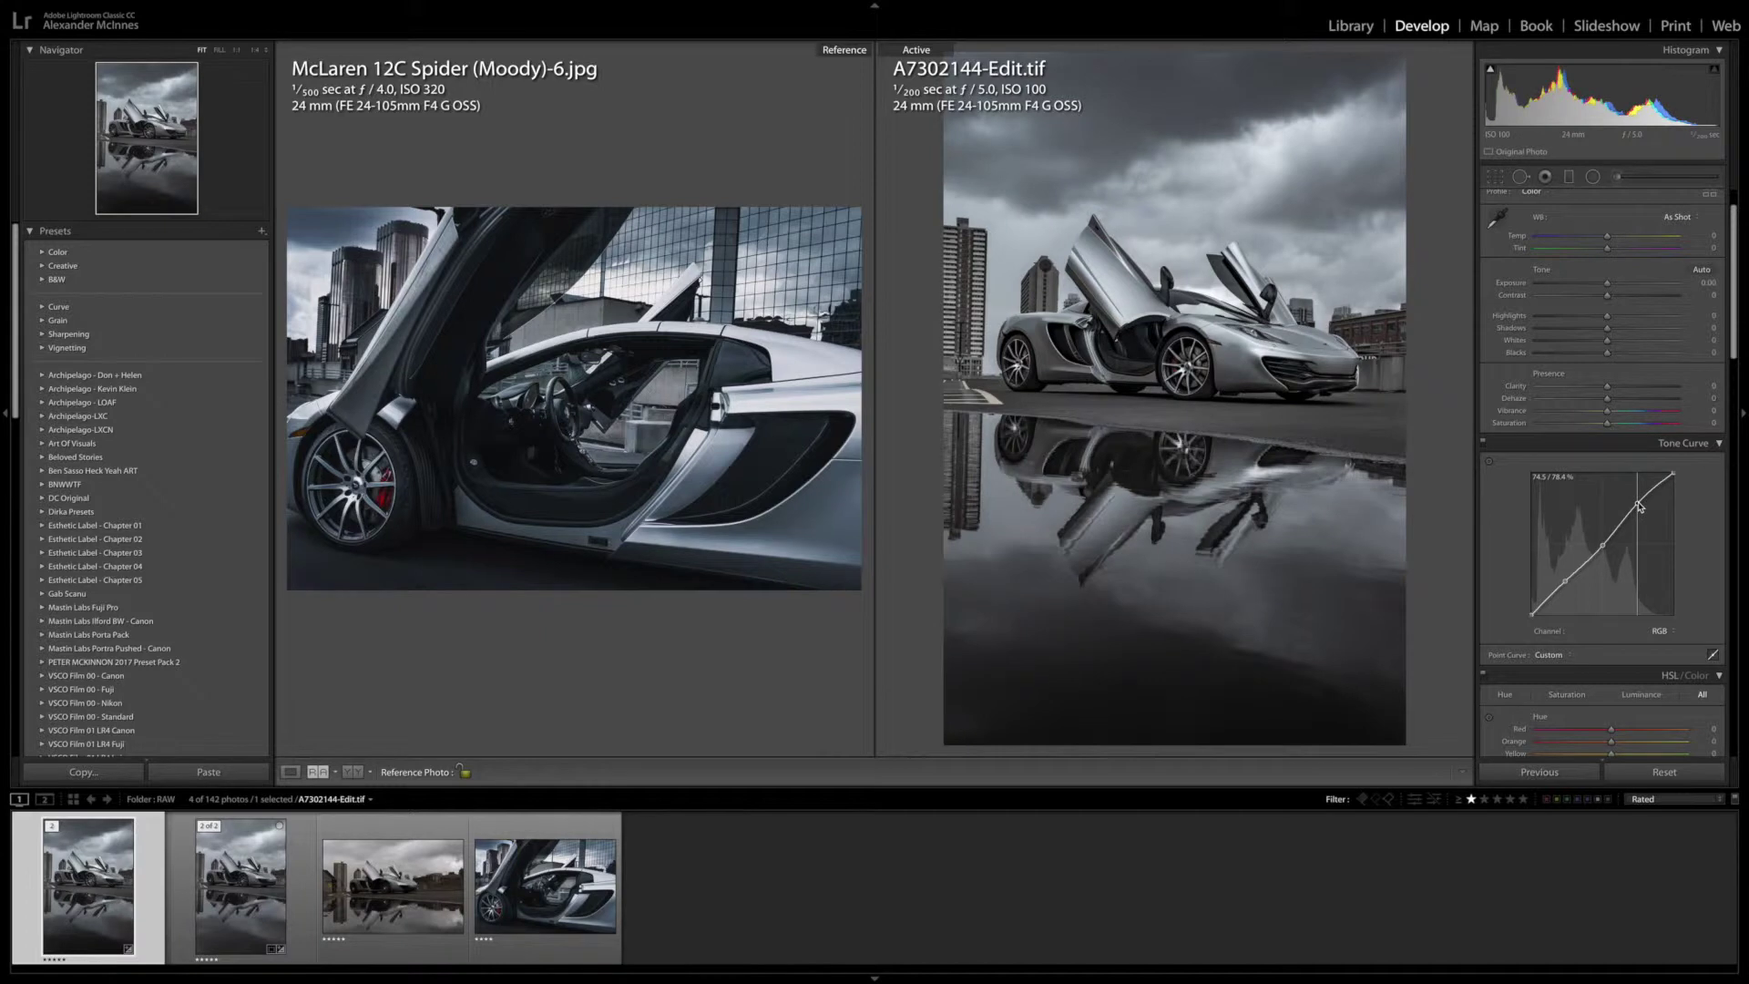
pyautogui.moveTo(1640, 512); pyautogui.dragTo(1640, 507)
pyautogui.moveTo(1603, 550); pyautogui.dragTo(1602, 545)
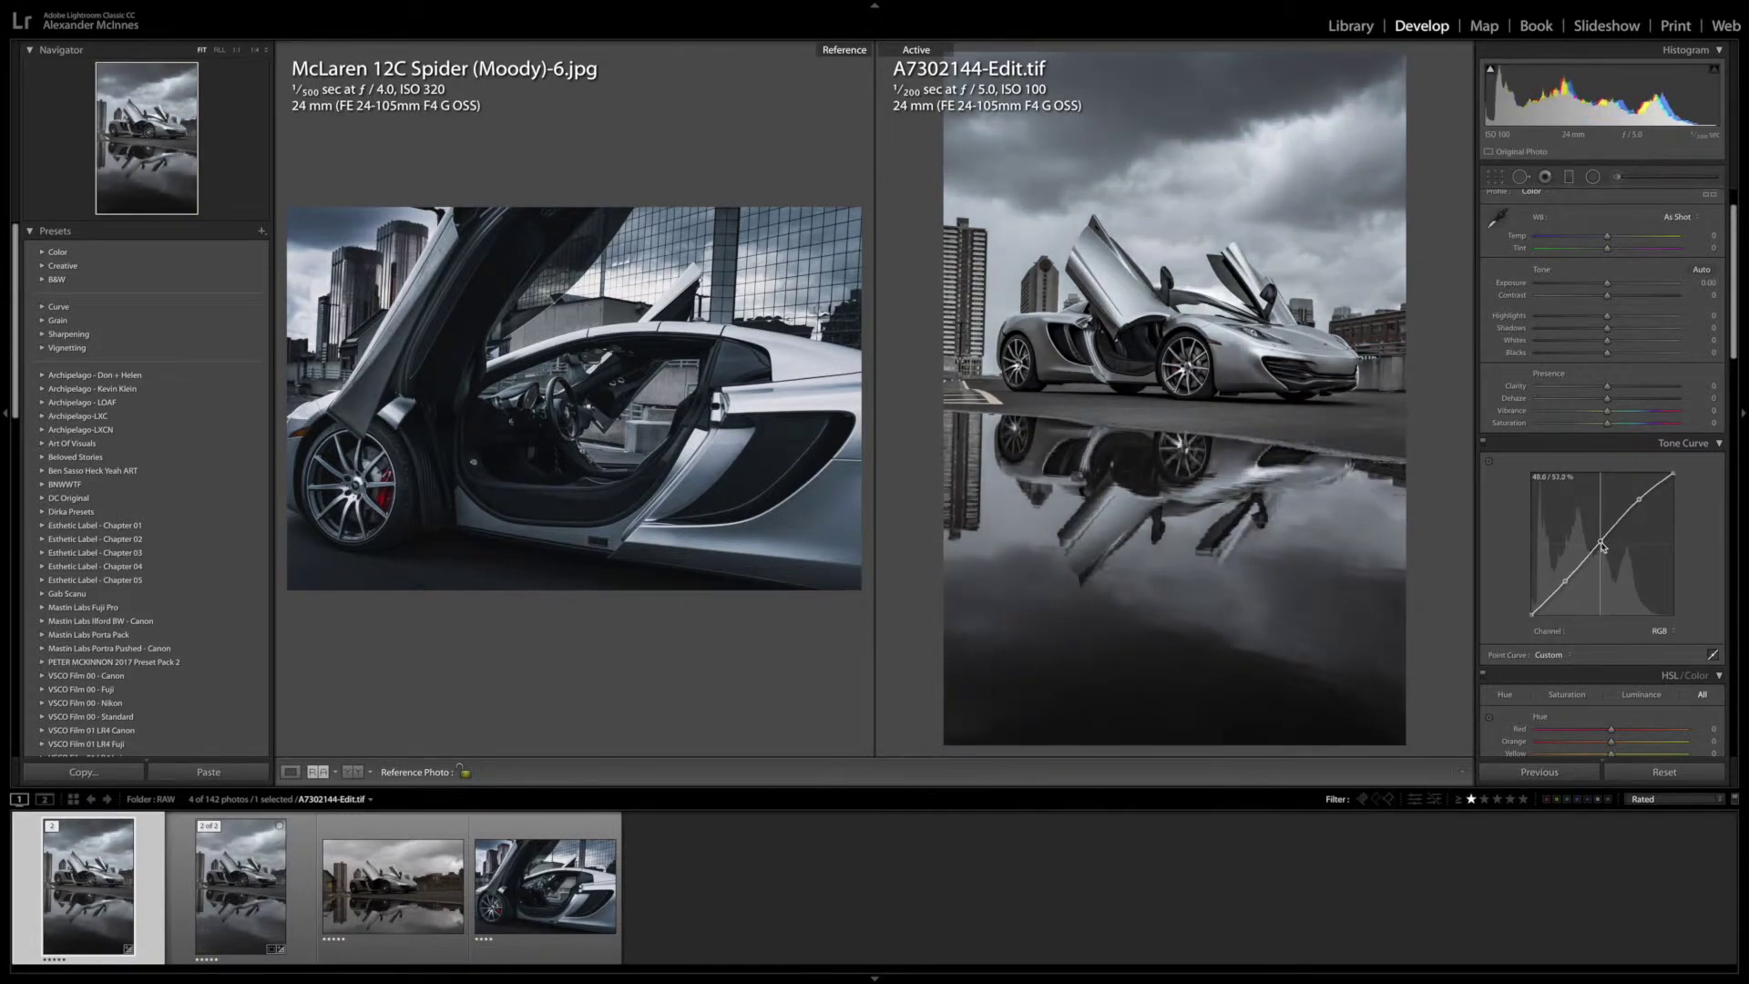
pyautogui.moveTo(1601, 543); pyautogui.dragTo(1601, 539)
pyautogui.moveTo(1566, 581); pyautogui.dragTo(1567, 585)
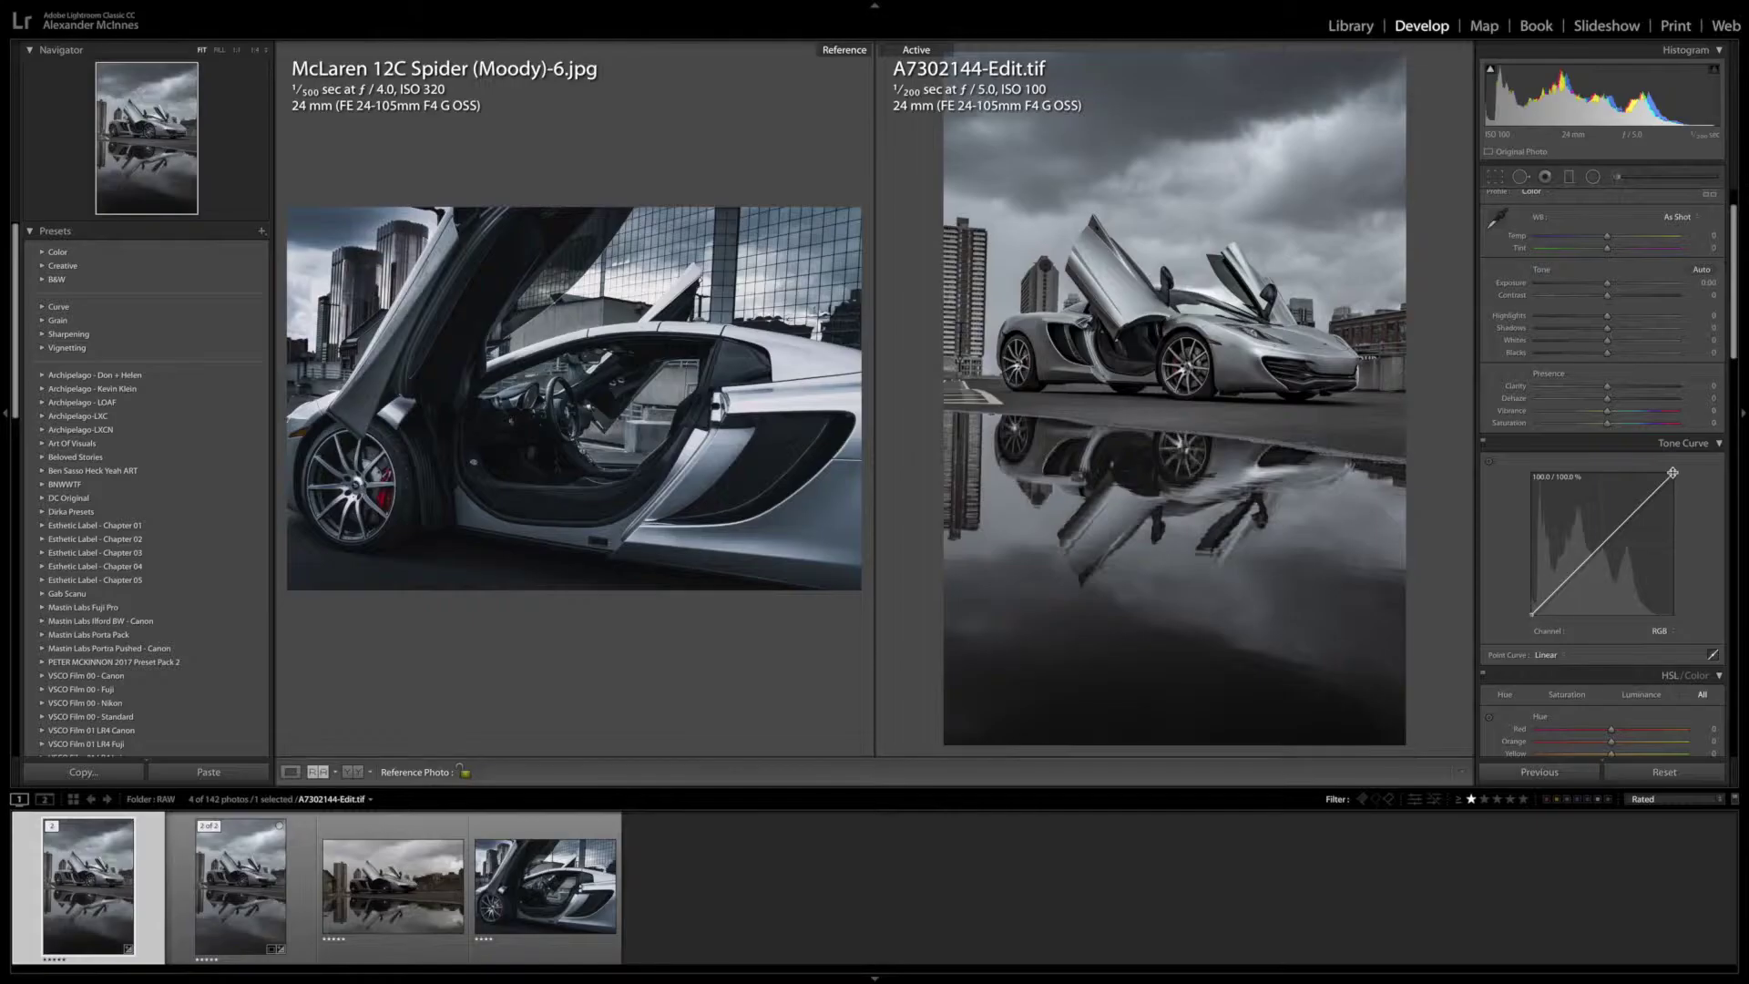
# - Shape a faded RGB tone curve with a lowered white endpoint, raised black endpoint, gently adjusted highlights and midtones, and shadows pulled down to about 15%
pyautogui.moveTo(1676, 474); pyautogui.dragTo(1686, 484)
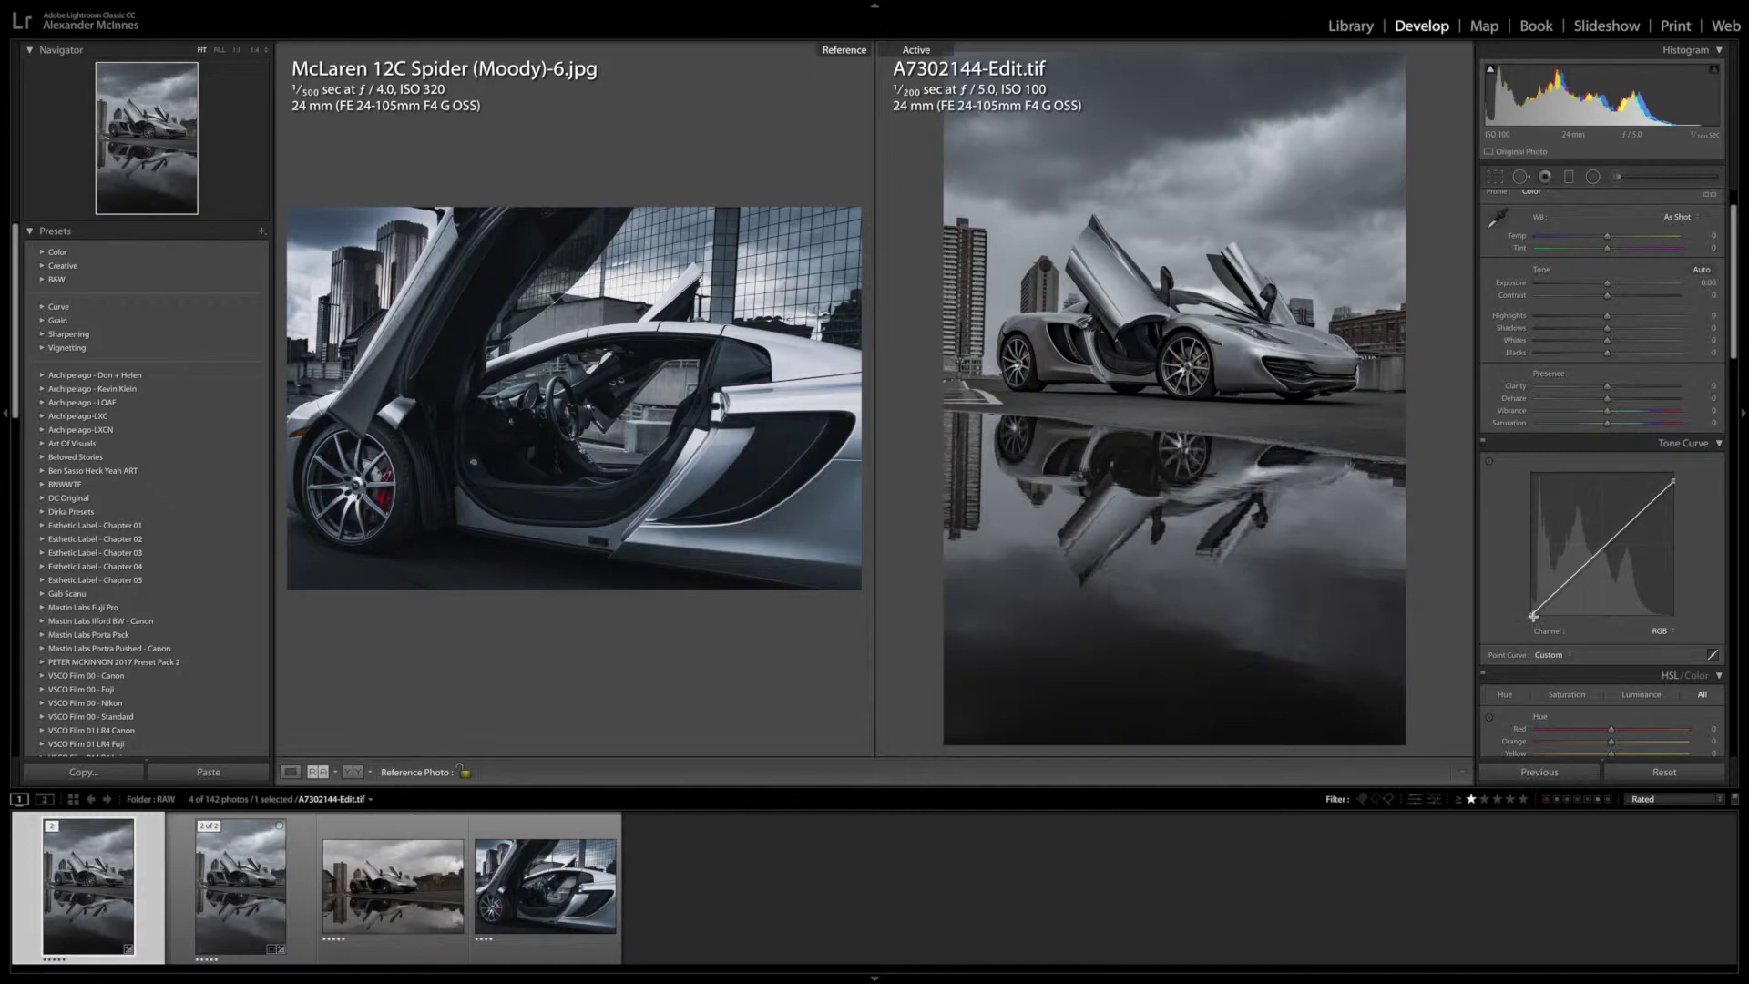
pyautogui.moveTo(1533, 616); pyautogui.dragTo(1522, 614)
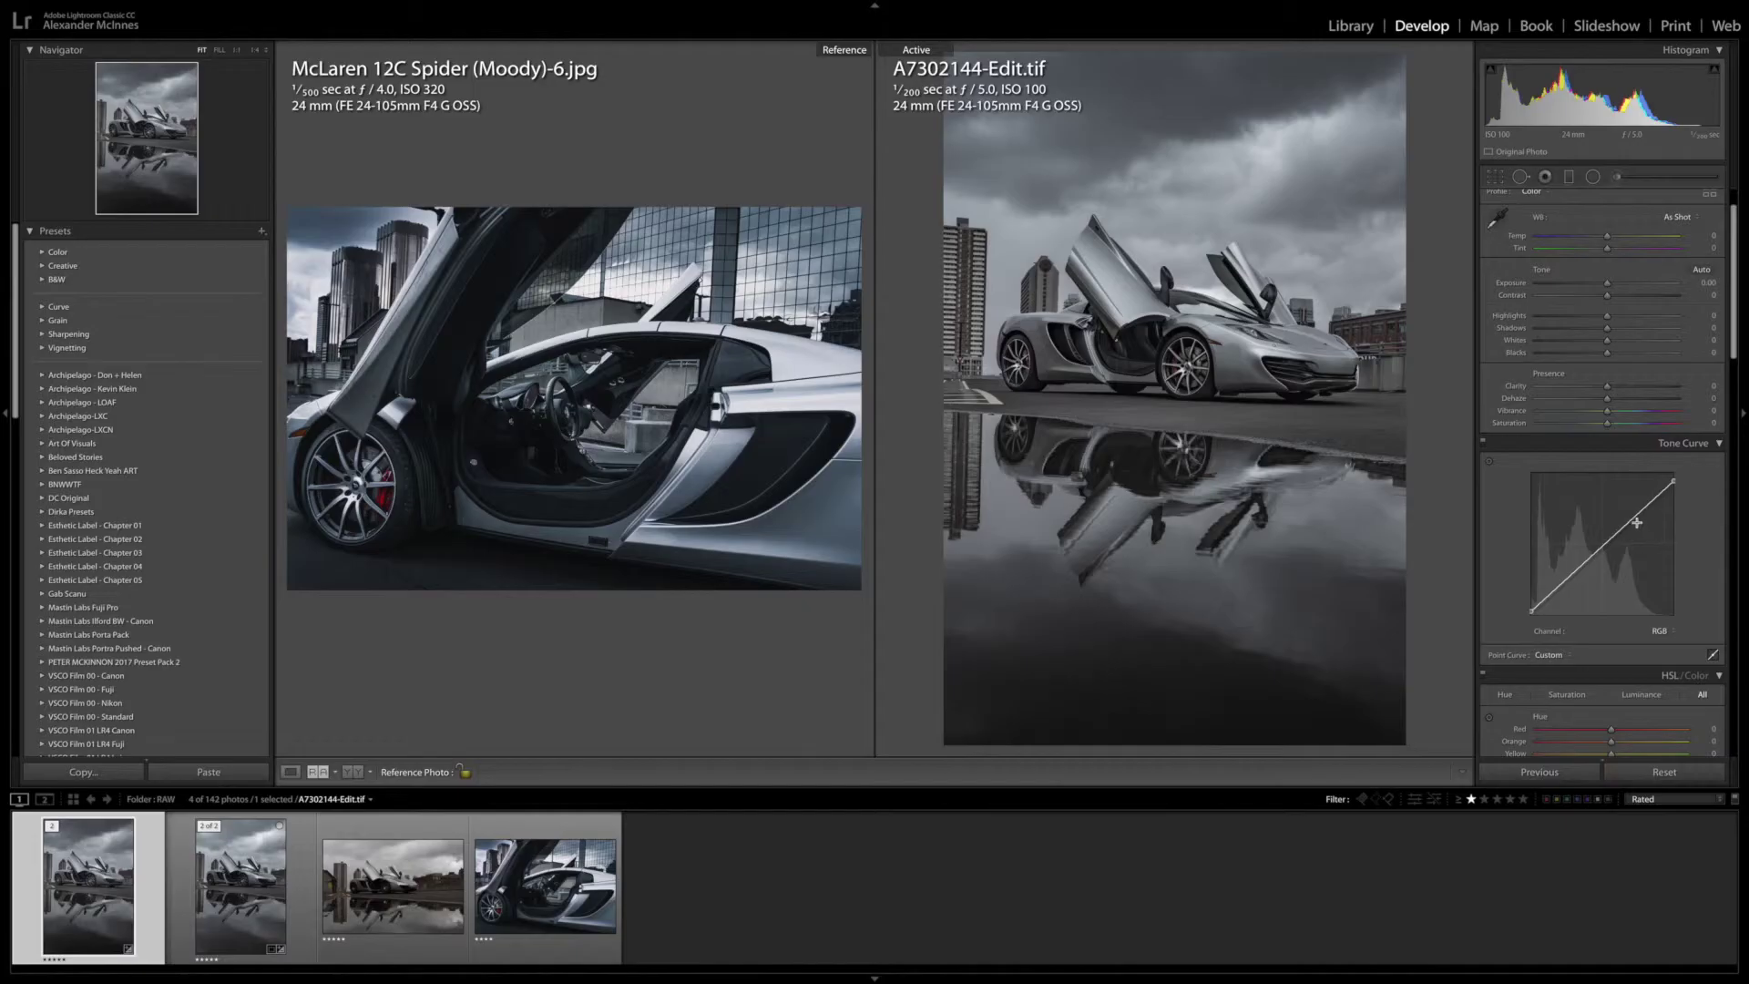
pyautogui.moveTo(1640, 516); pyautogui.dragTo(1604, 553)
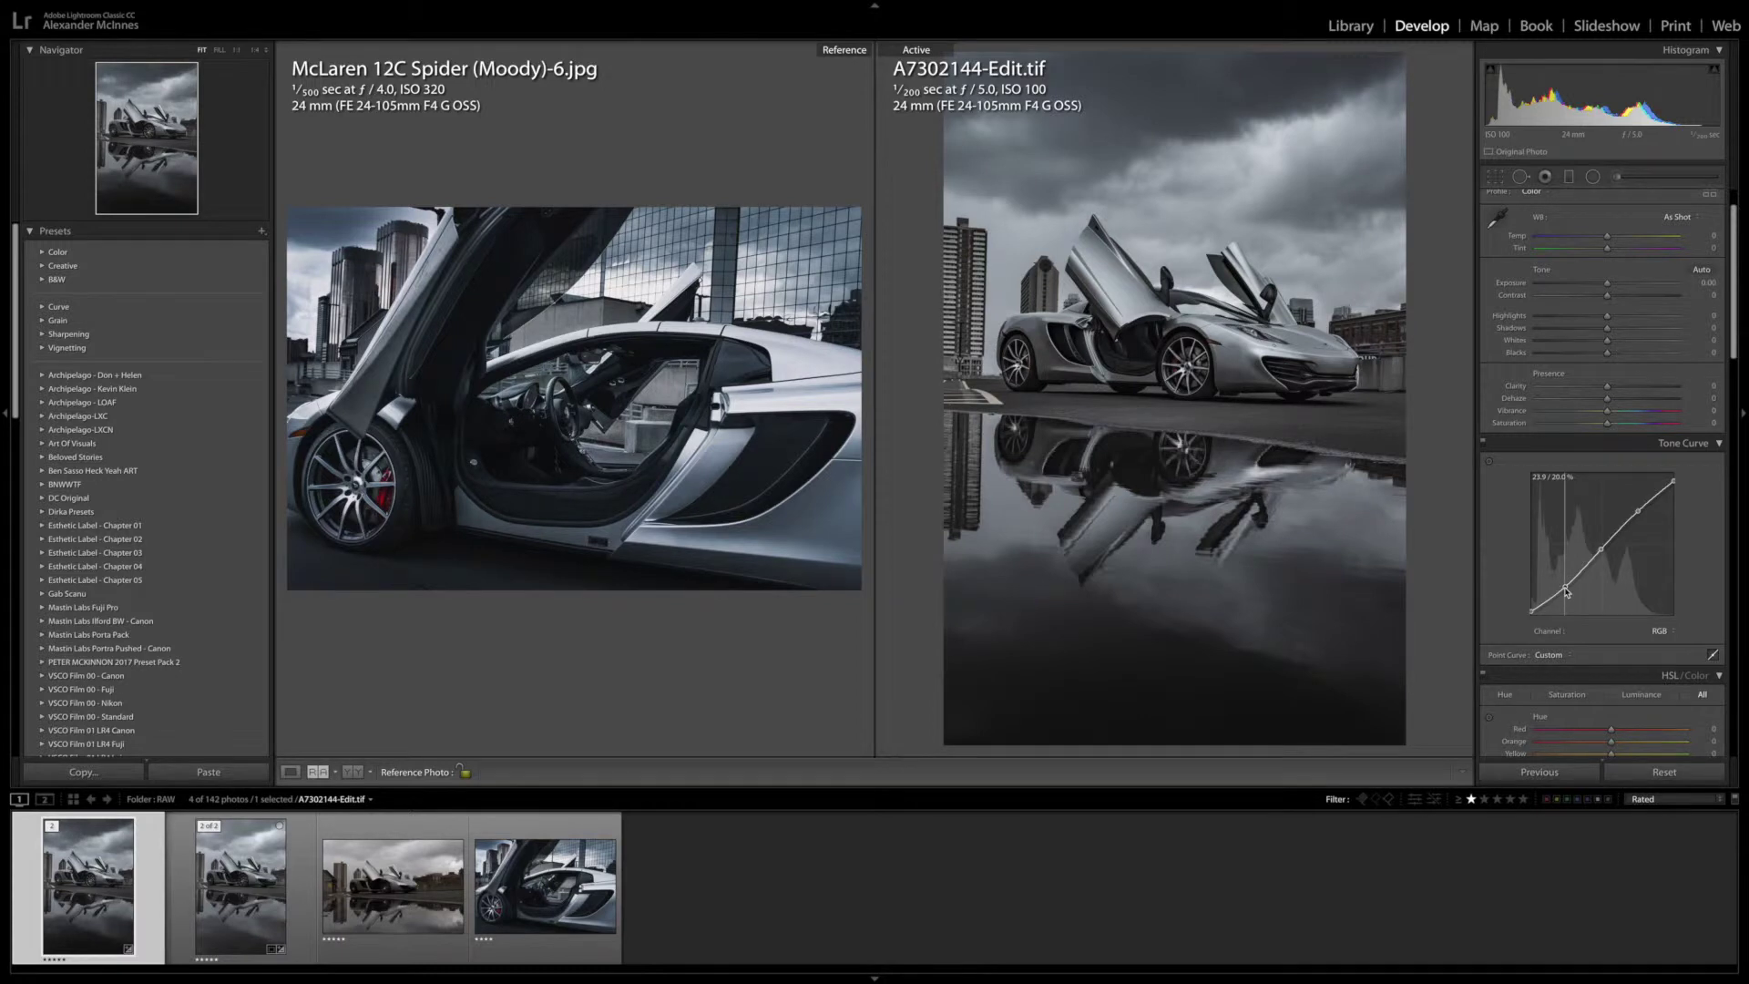
pyautogui.moveTo(1567, 593); pyautogui.dragTo(1567, 594)
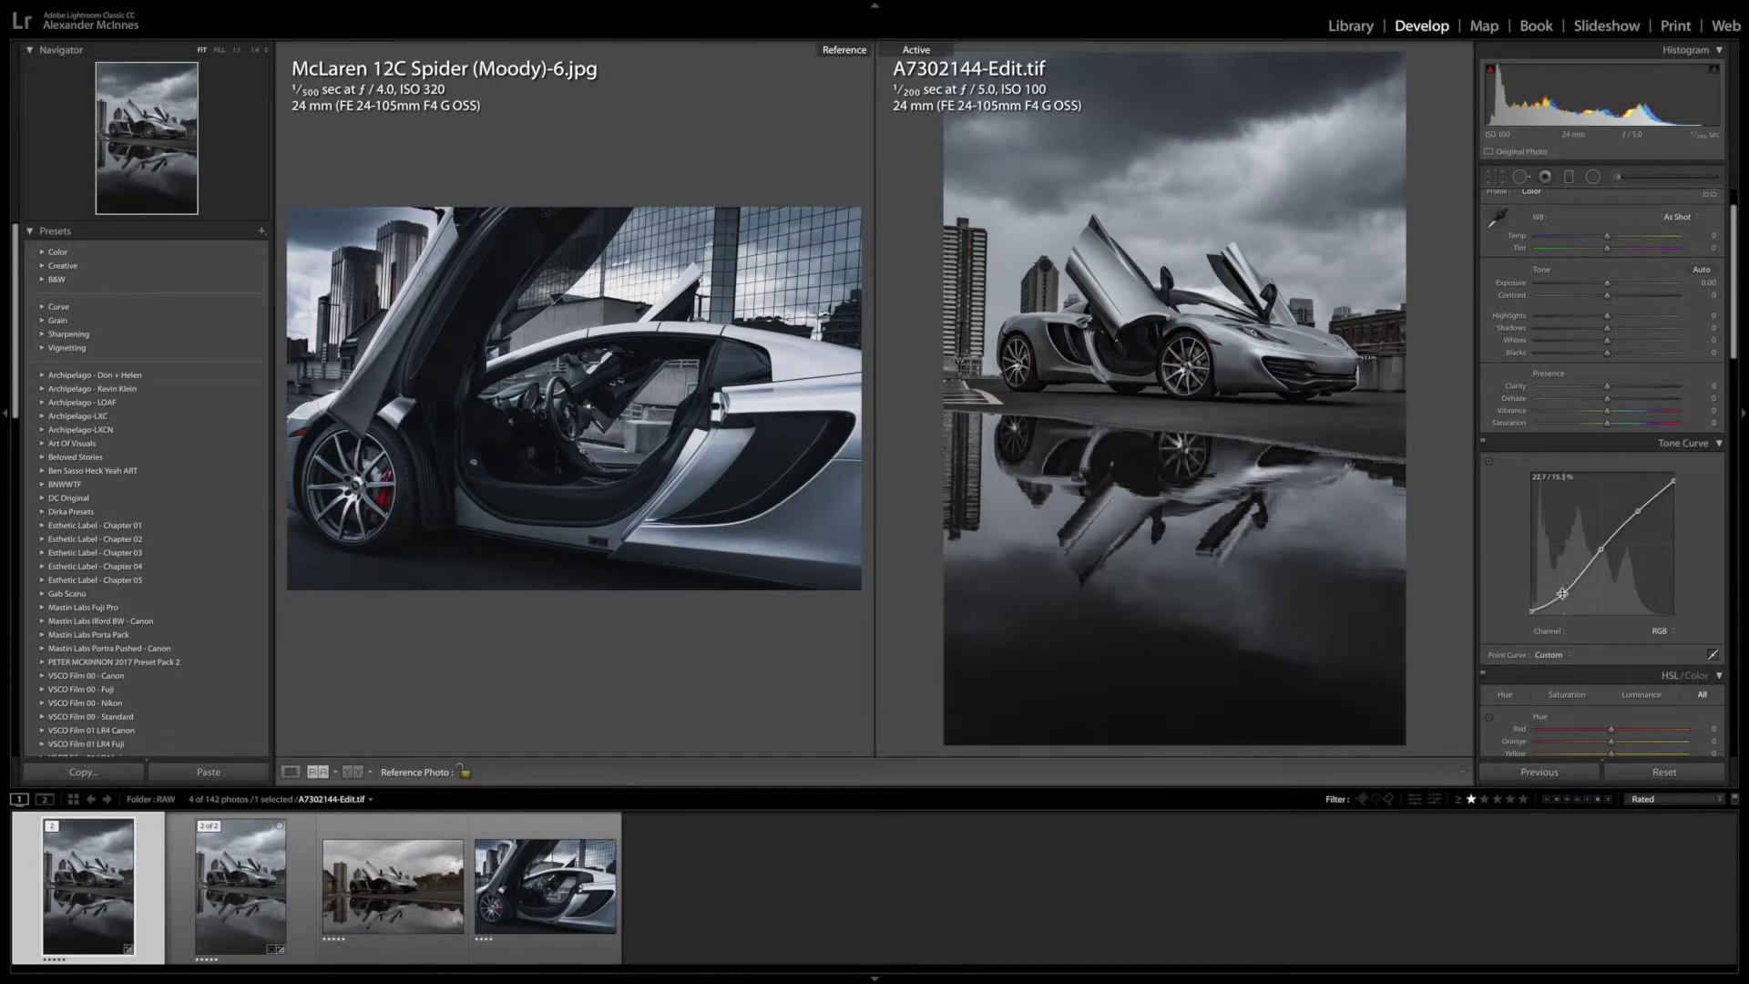
pyautogui.moveTo(1603, 561); pyautogui.dragTo(1640, 519)
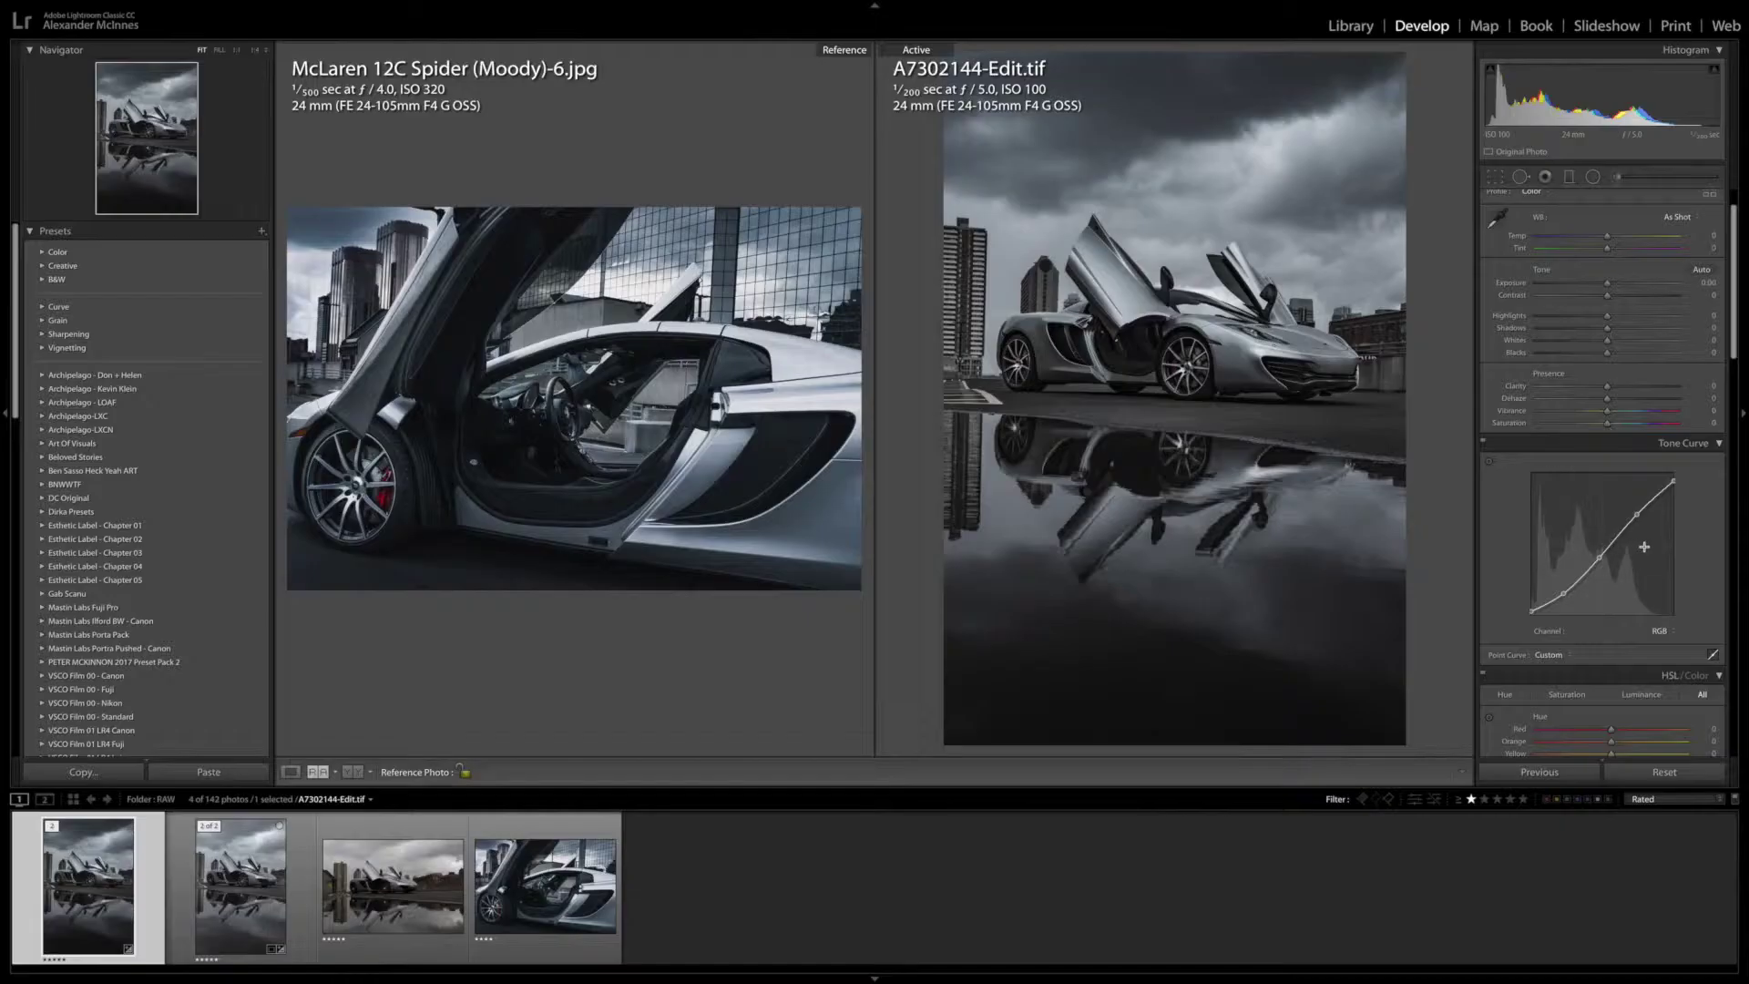
# - Split-tone the photo blue, with shadows at hue 220 and saturation 7 and highlights at hue 221 and saturation 7
pyautogui.scroll(-10, 1648, 547)
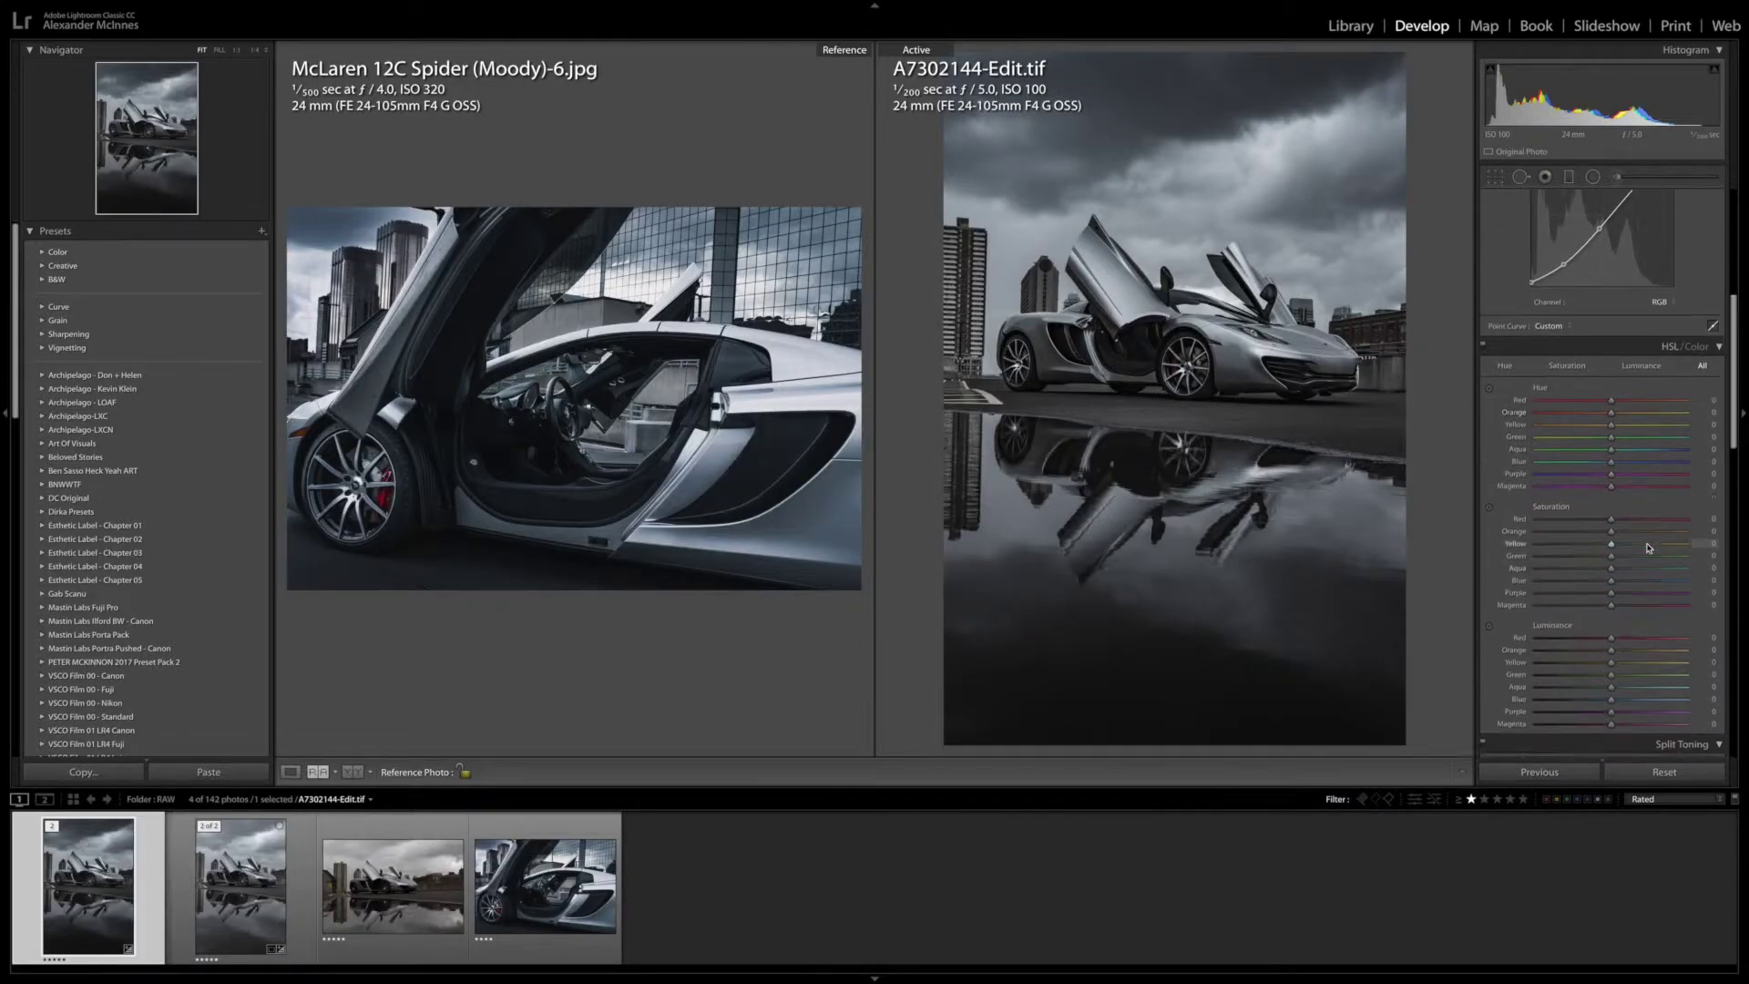
pyautogui.scroll(-4, 1649, 547)
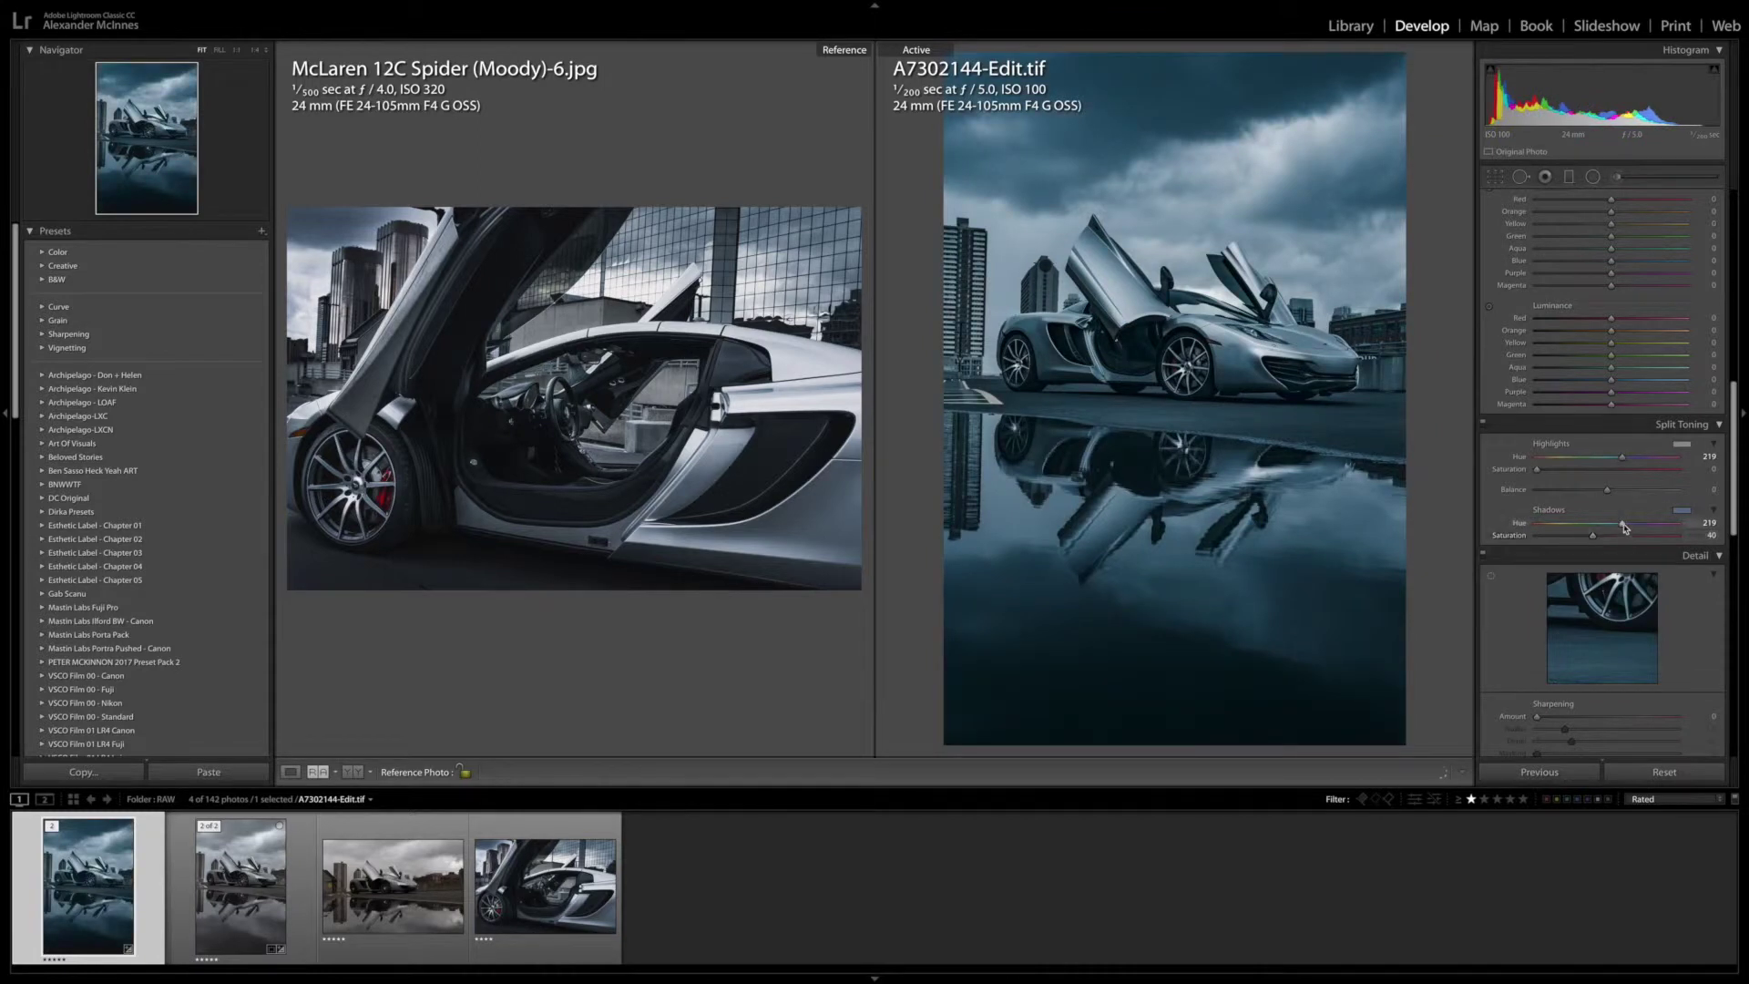
pyautogui.moveTo(1626, 527); pyautogui.dragTo(1539, 528)
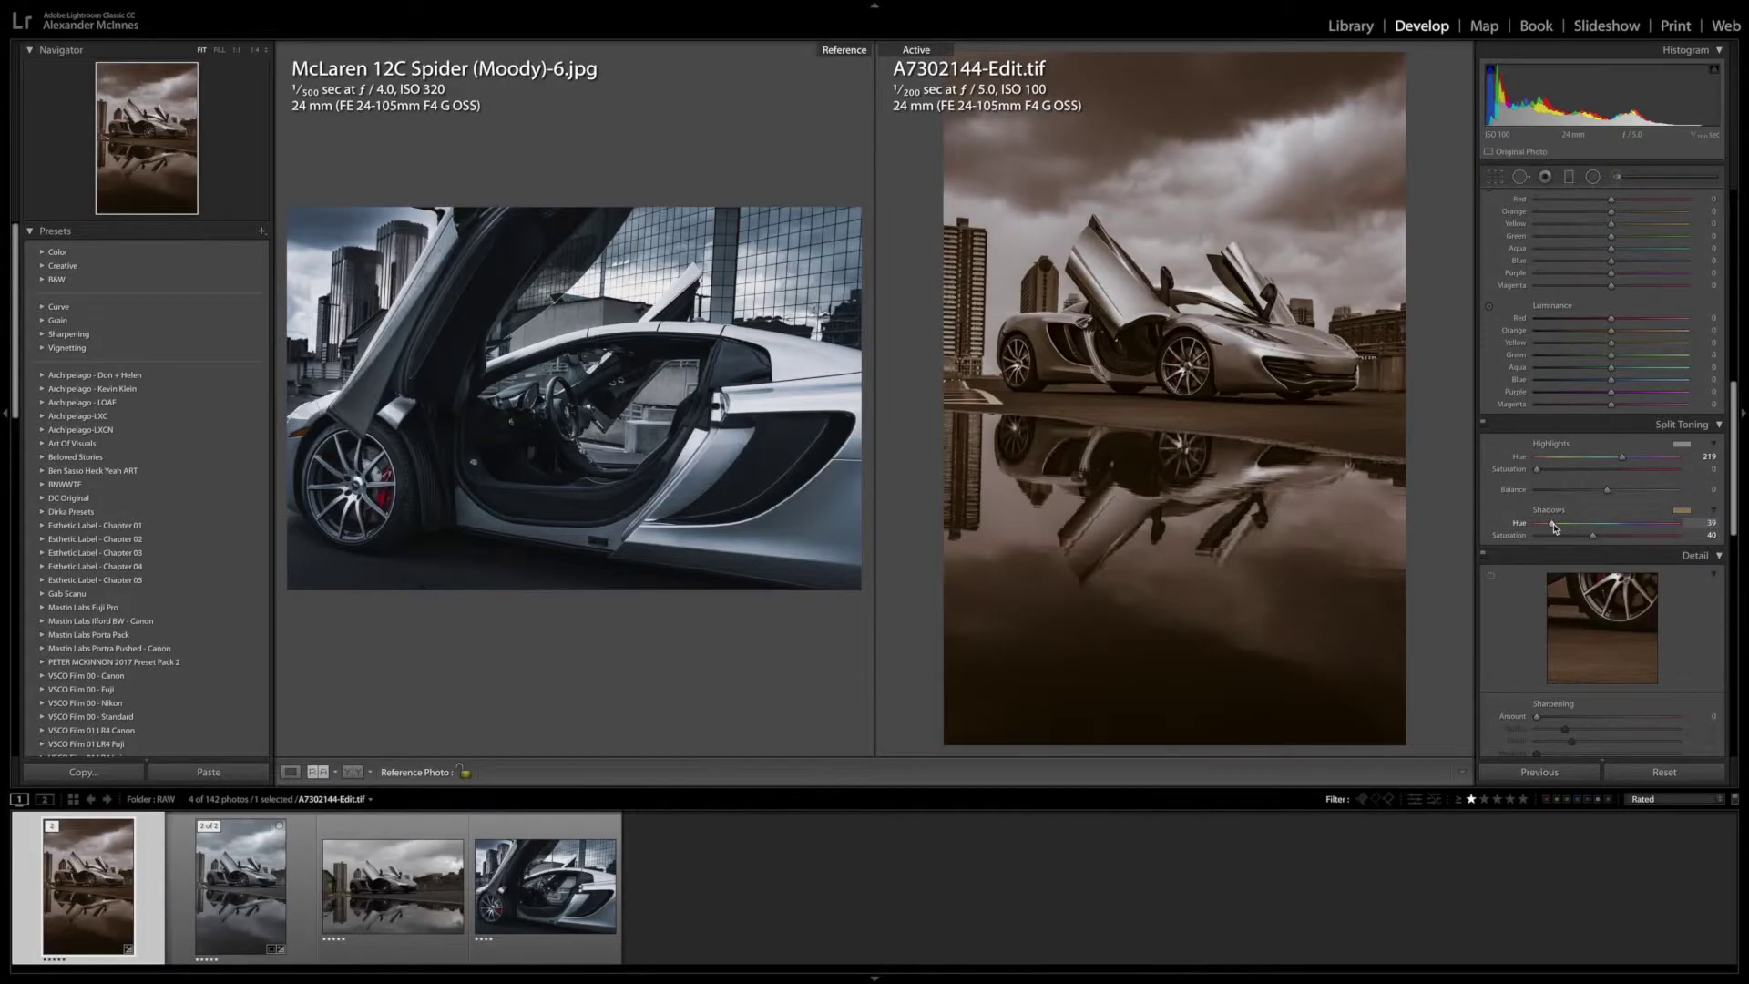
pyautogui.click(1624, 523)
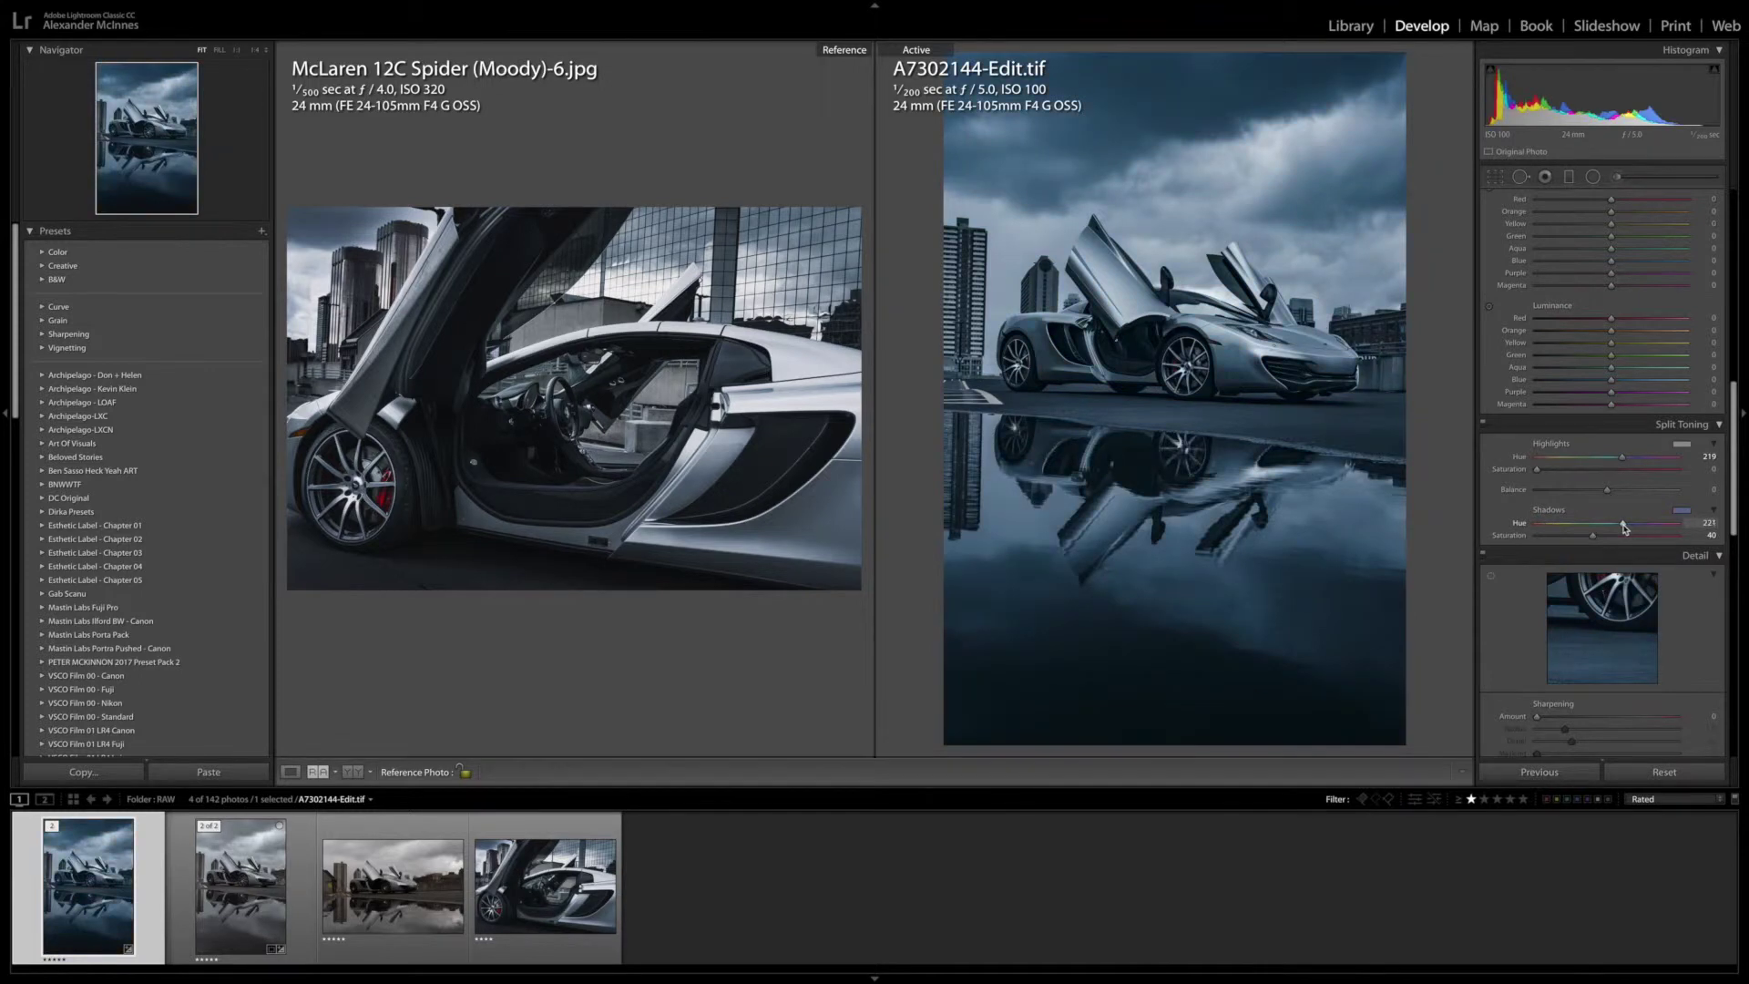
pyautogui.moveTo(1592, 536); pyautogui.dragTo(1535, 538)
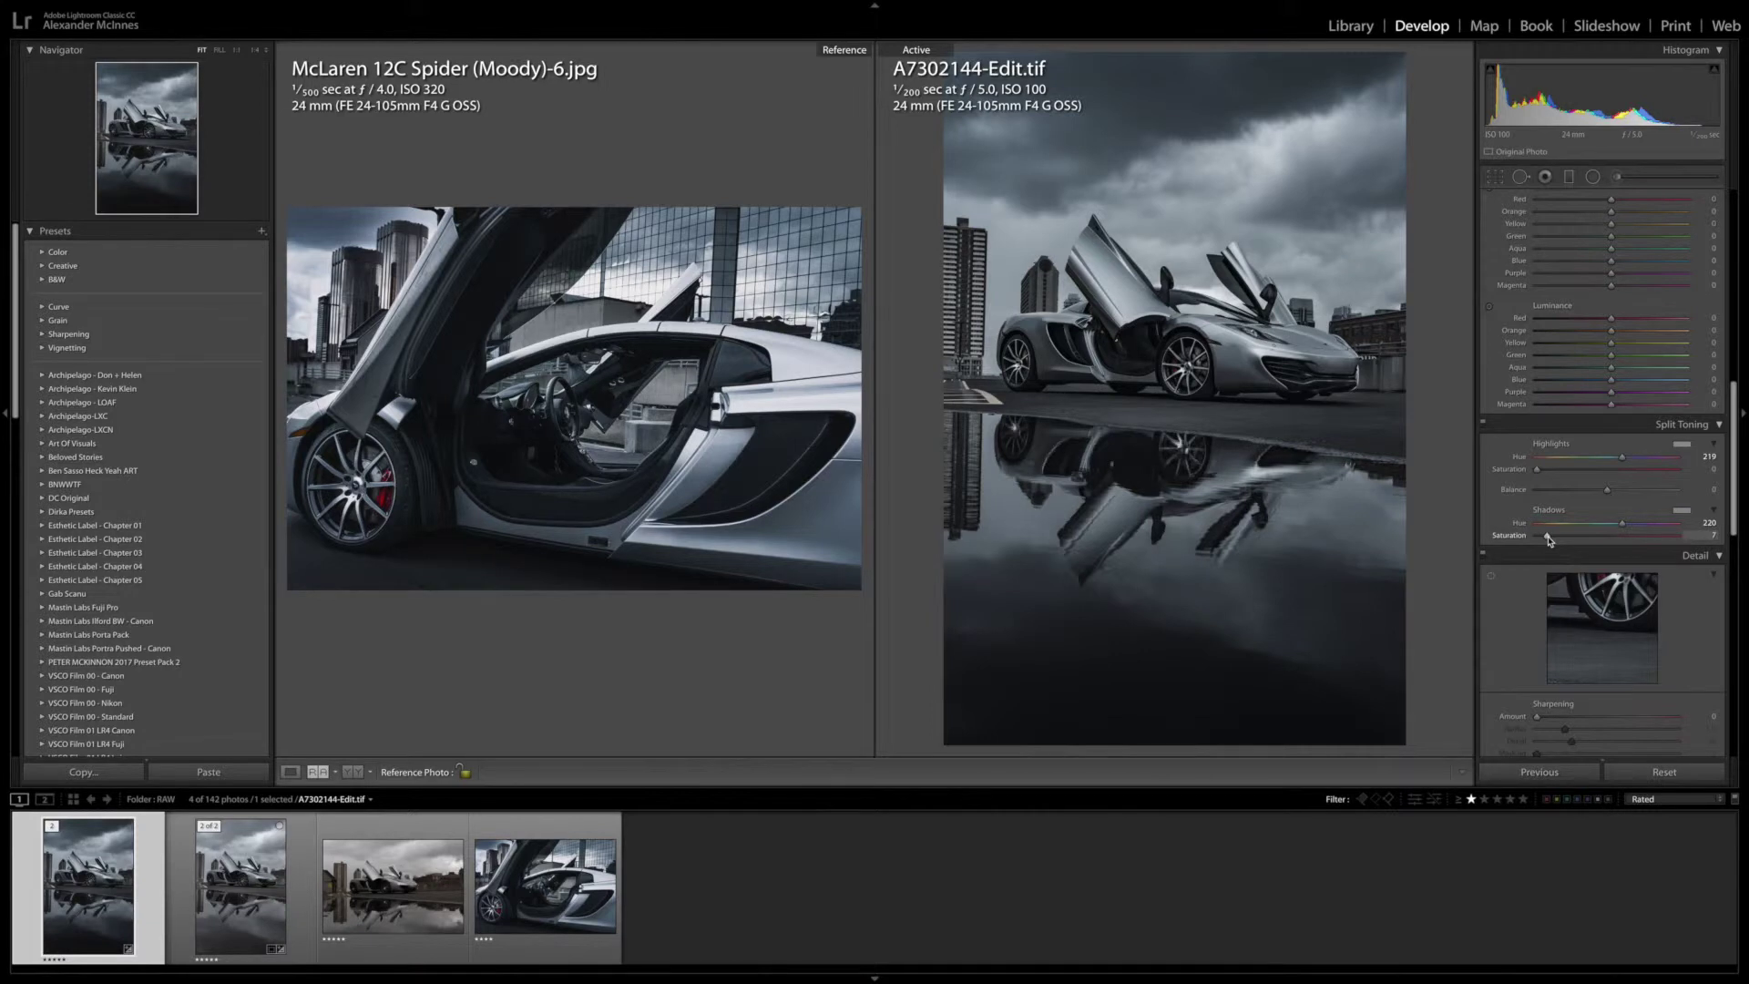
pyautogui.moveTo(1622, 457); pyautogui.dragTo(1621, 457)
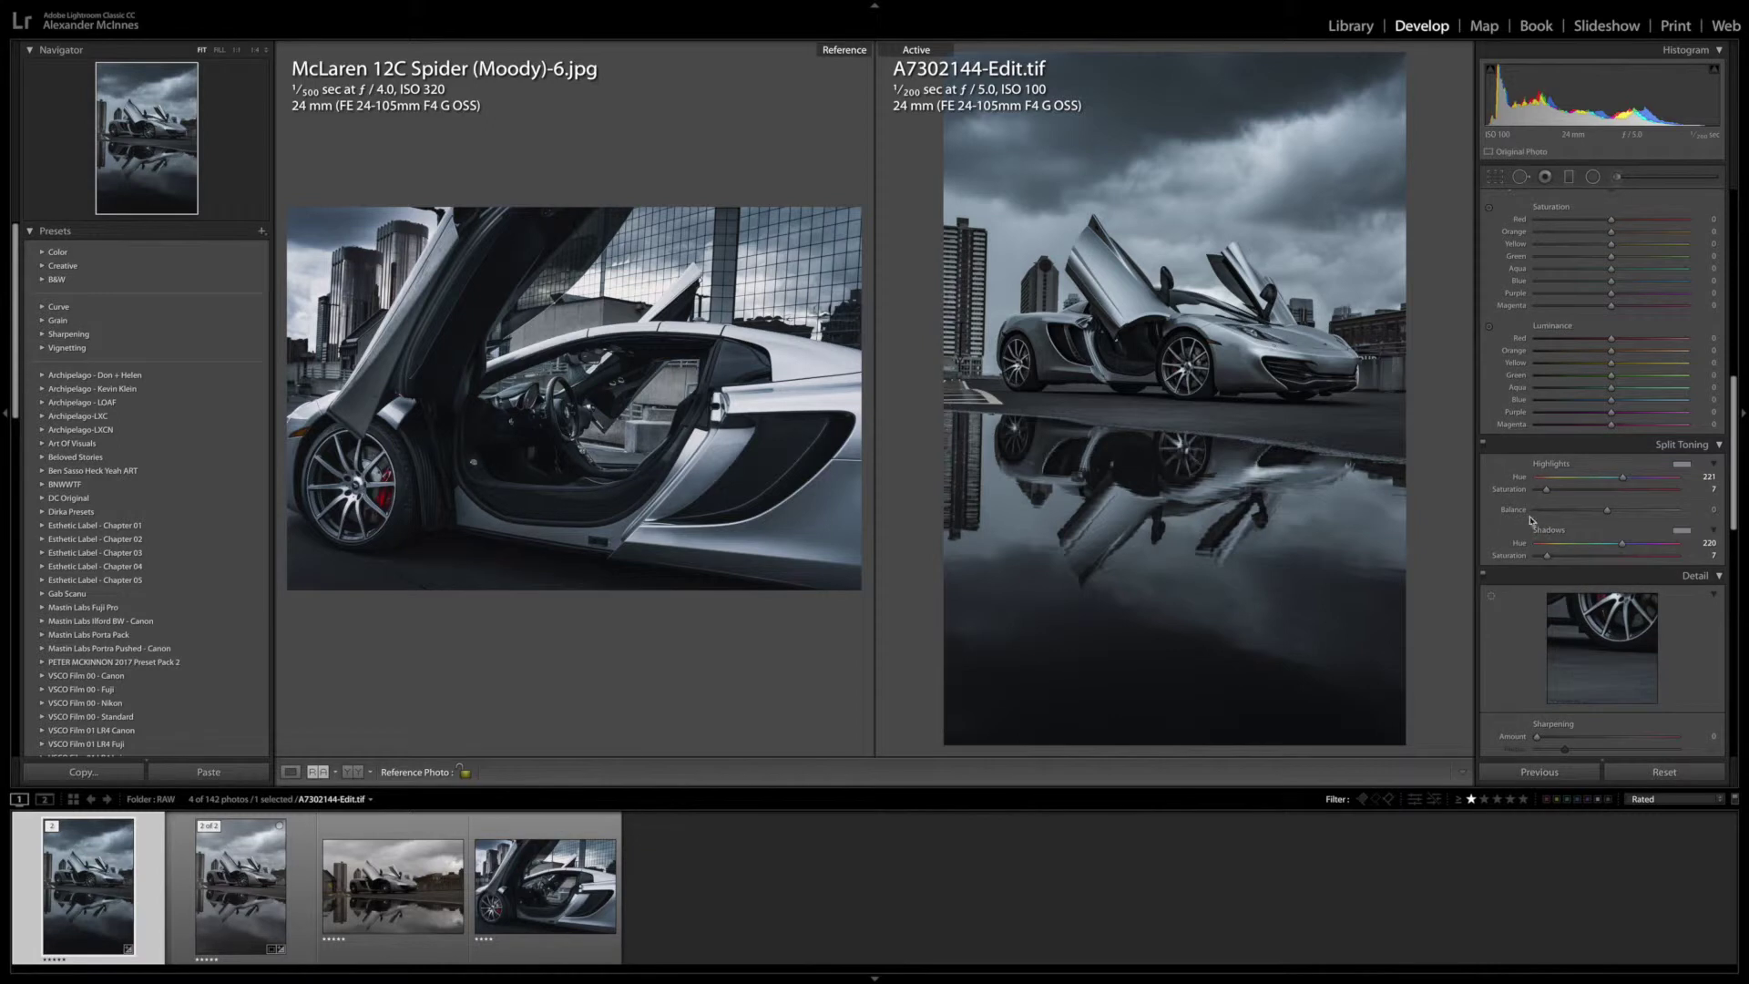
# - Reduce the photo's overall saturation to -19
pyautogui.scroll(5, 1610, 478)
pyautogui.scroll(5, 1605, 478)
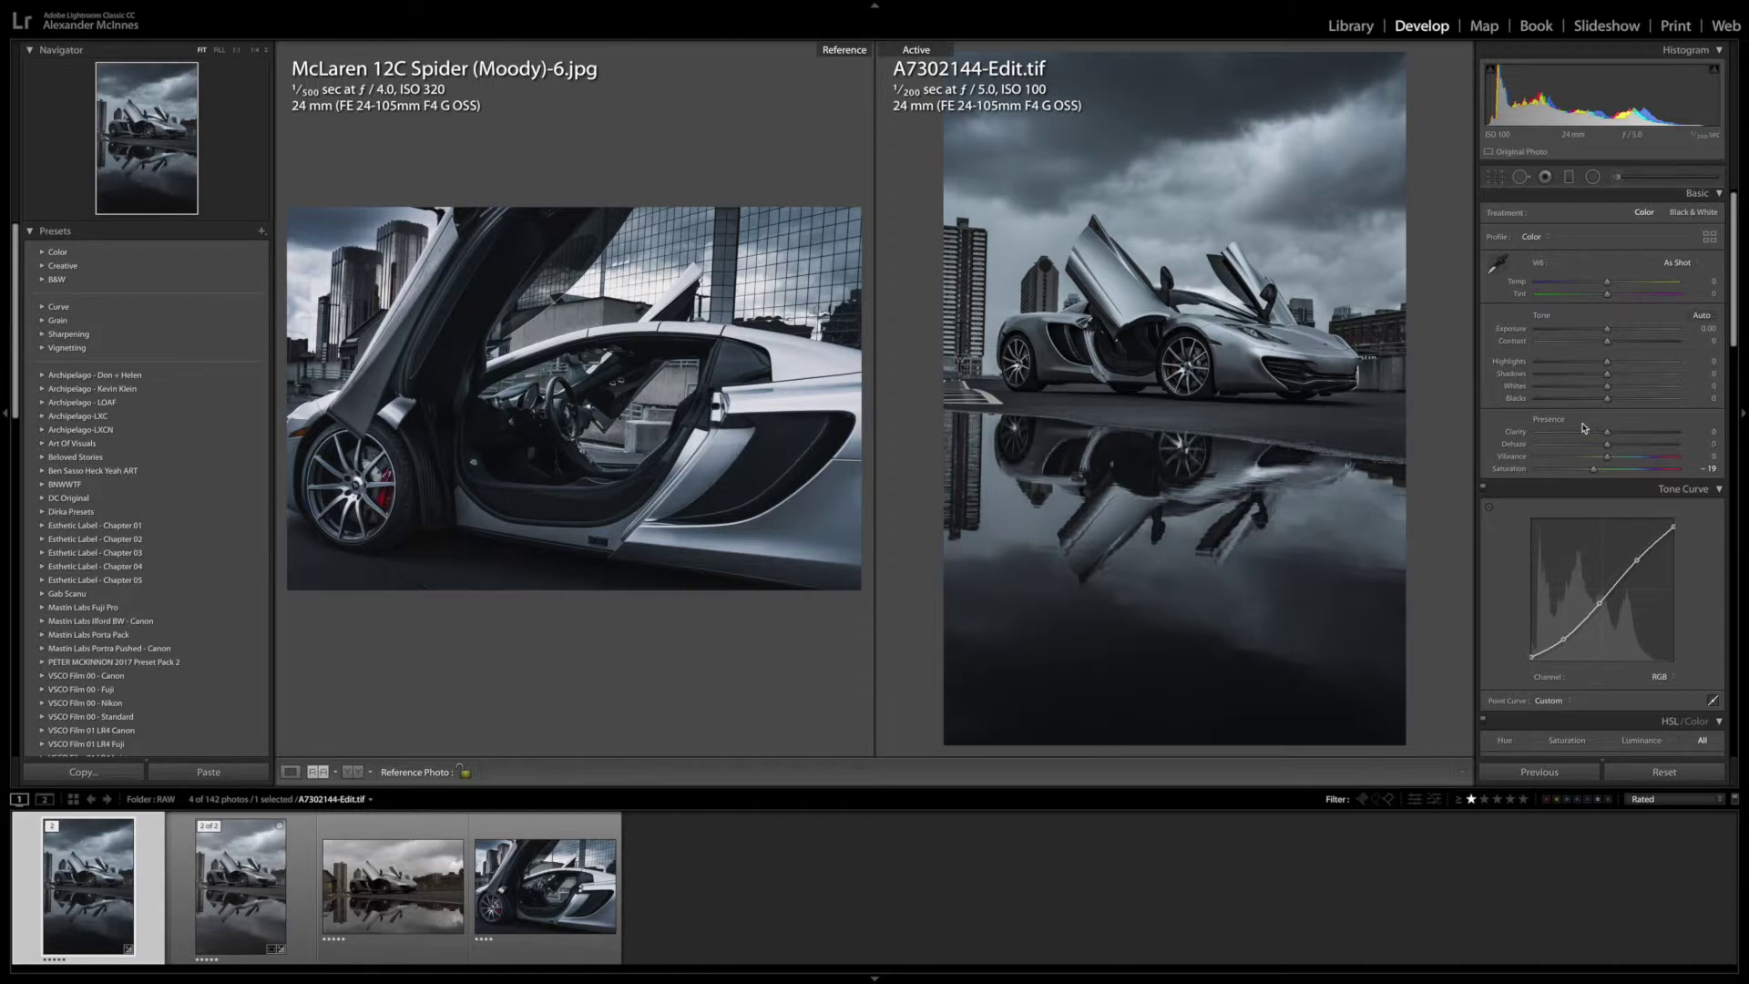
# - Boost the reds by setting their HSL saturation to +84 and their luminance to +73
pyautogui.scroll(-4, 1592, 430)
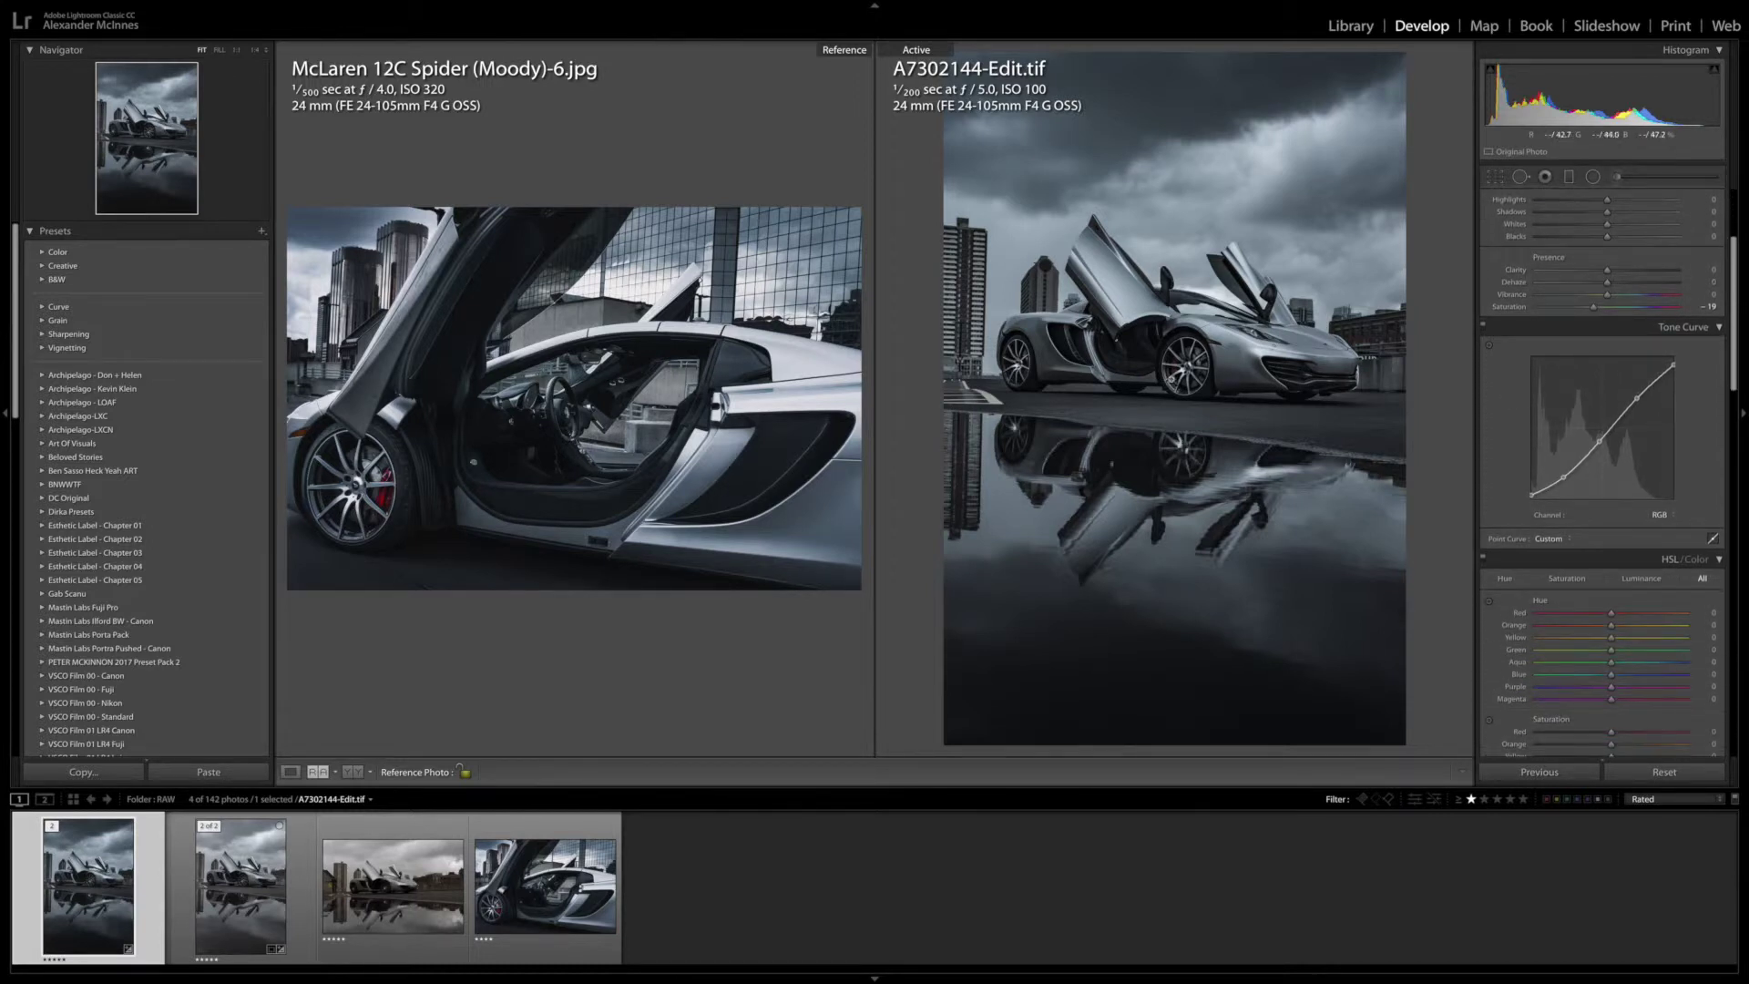
pyautogui.scroll(-5, 1595, 523)
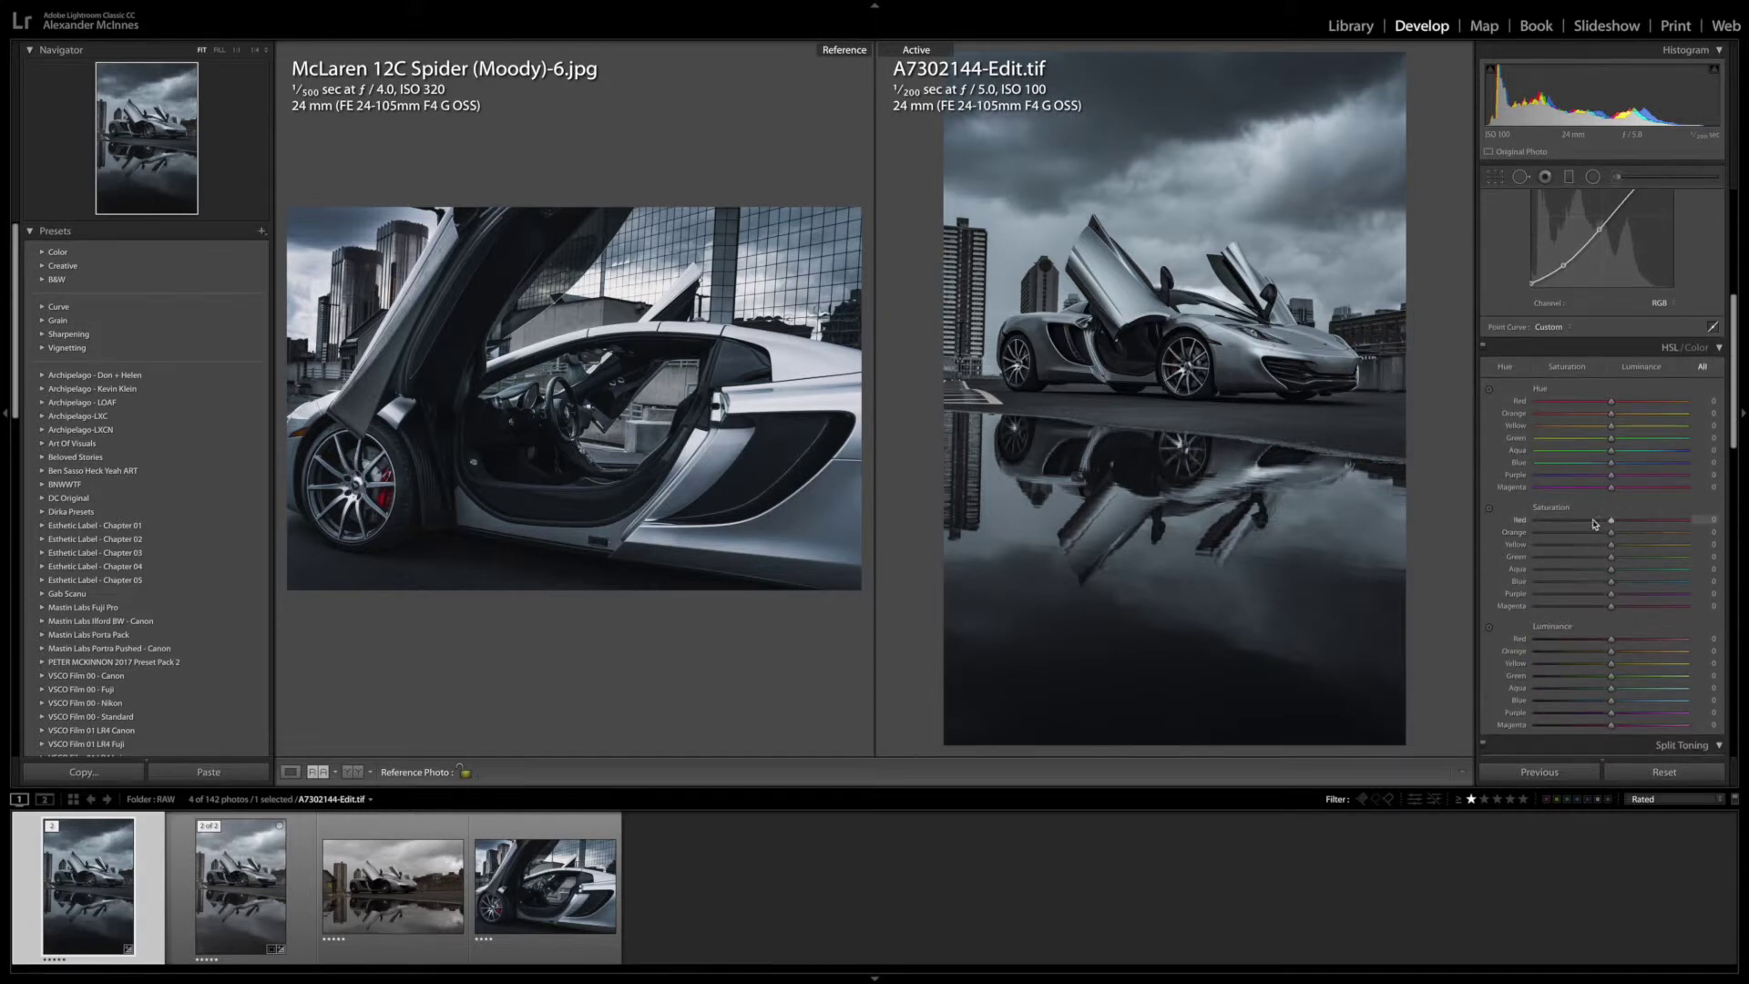
pyautogui.moveTo(1611, 521); pyautogui.dragTo(1627, 524)
pyautogui.moveTo(1677, 527); pyautogui.dragTo(1674, 524)
pyautogui.scroll(-1, 1612, 643)
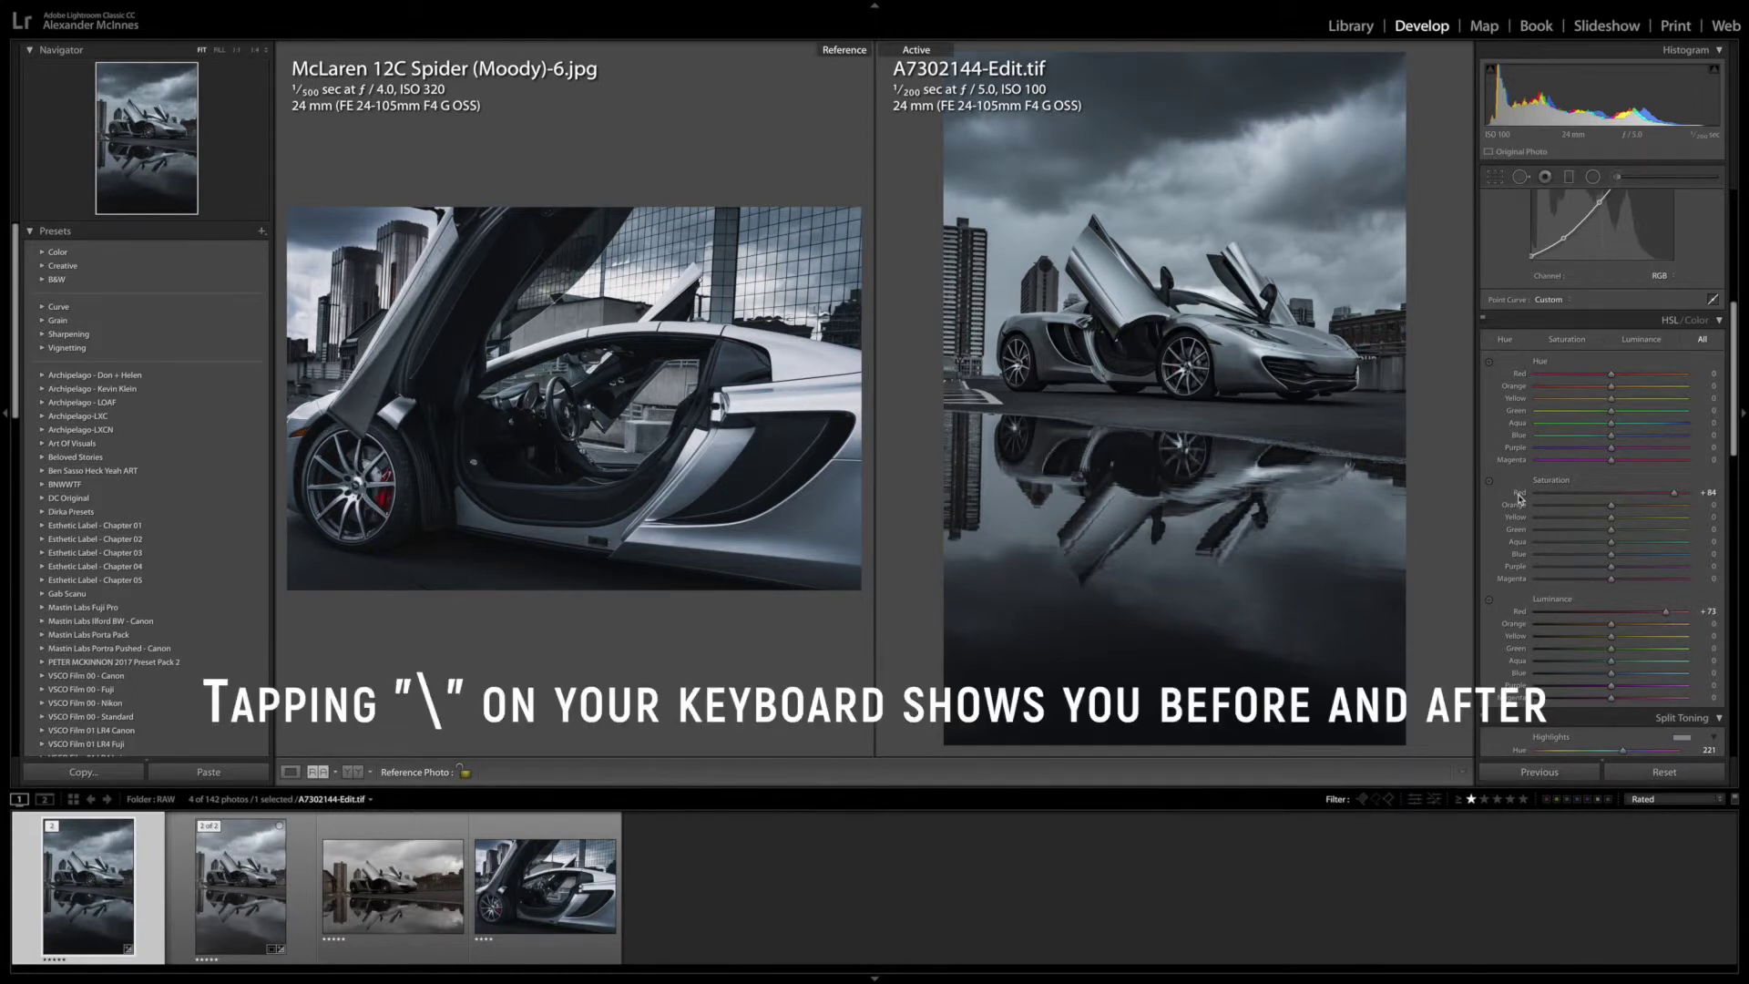
# - Compare the photo before and after the edits and lower its overall saturation slightly further
pyautogui.press('\\')
pyautogui.press('\\')
pyautogui.press('\\')
pyautogui.press('\\')
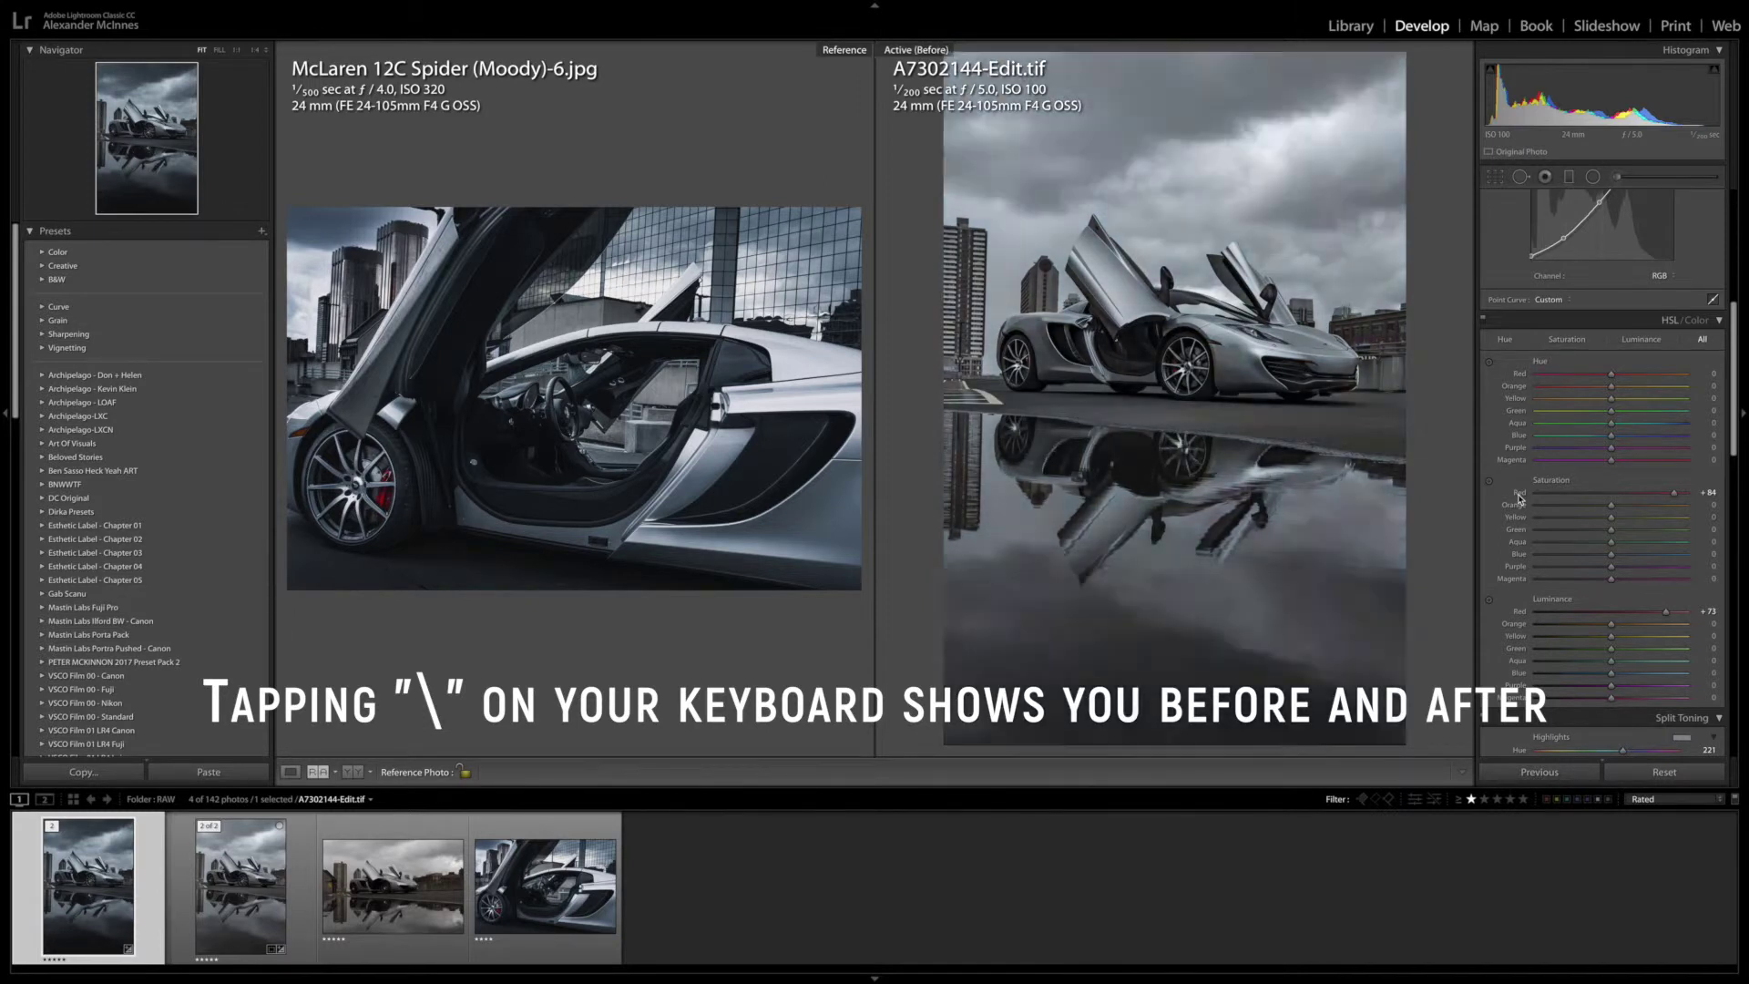
pyautogui.scroll(5, 1601, 466)
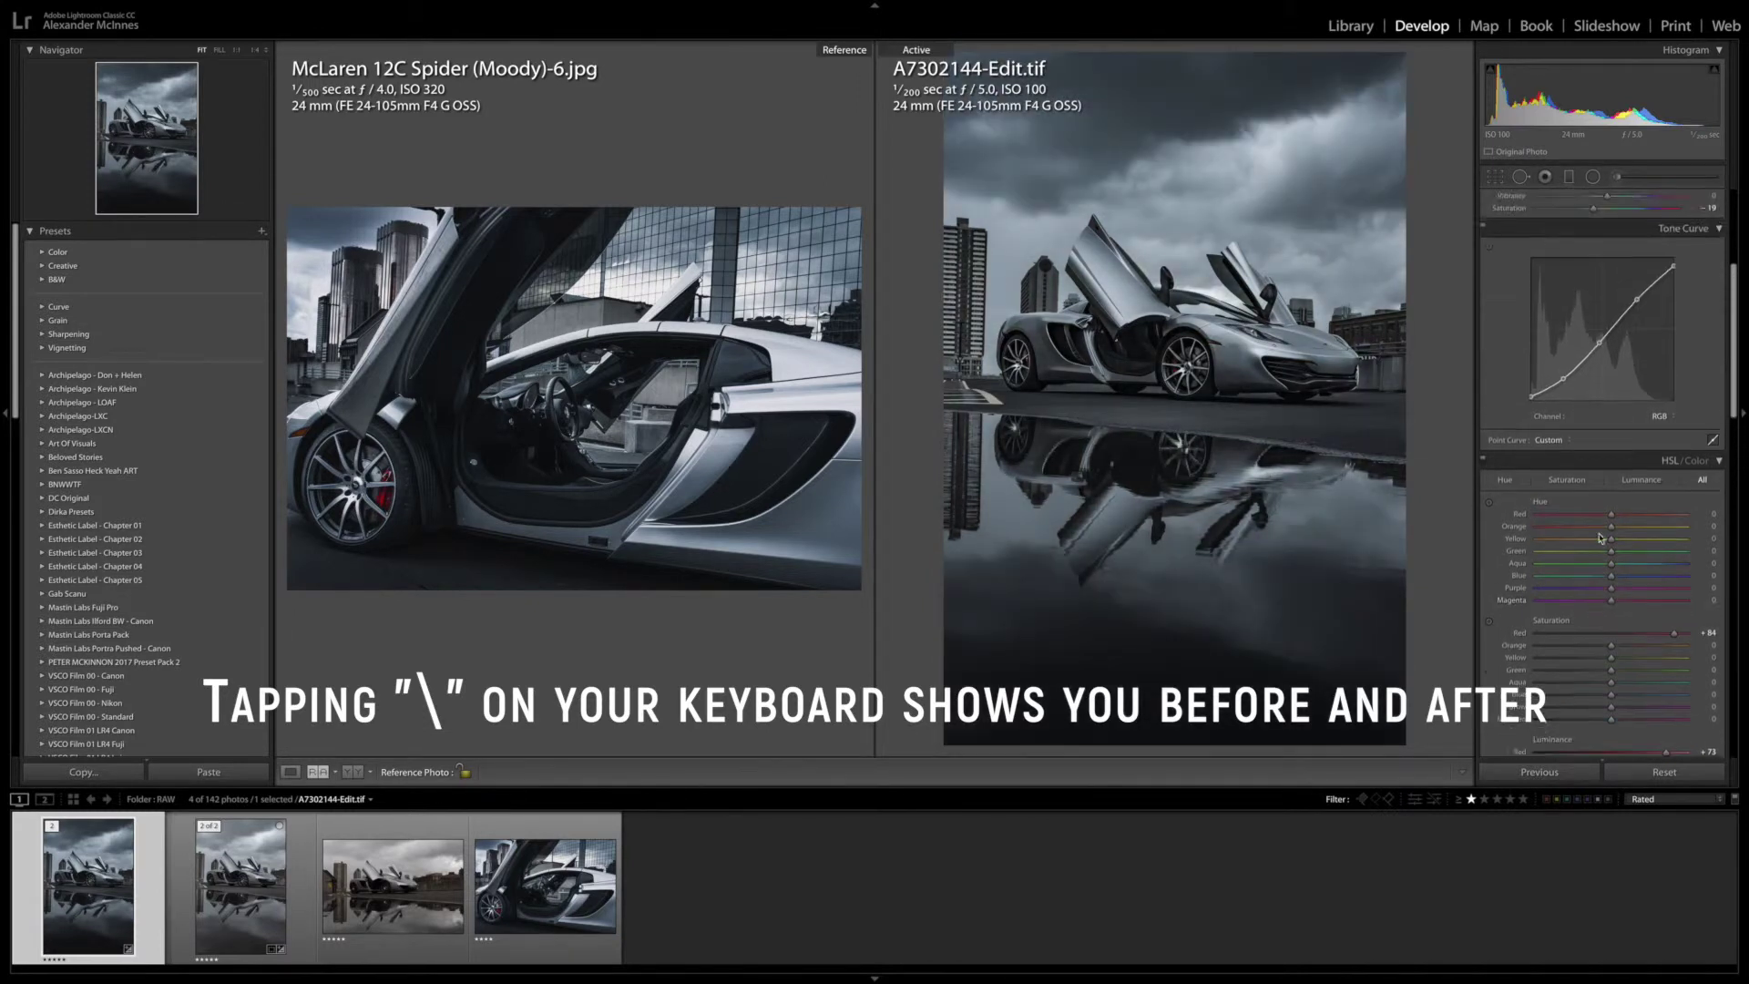
pyautogui.moveTo(1595, 266); pyautogui.dragTo(1590, 263)
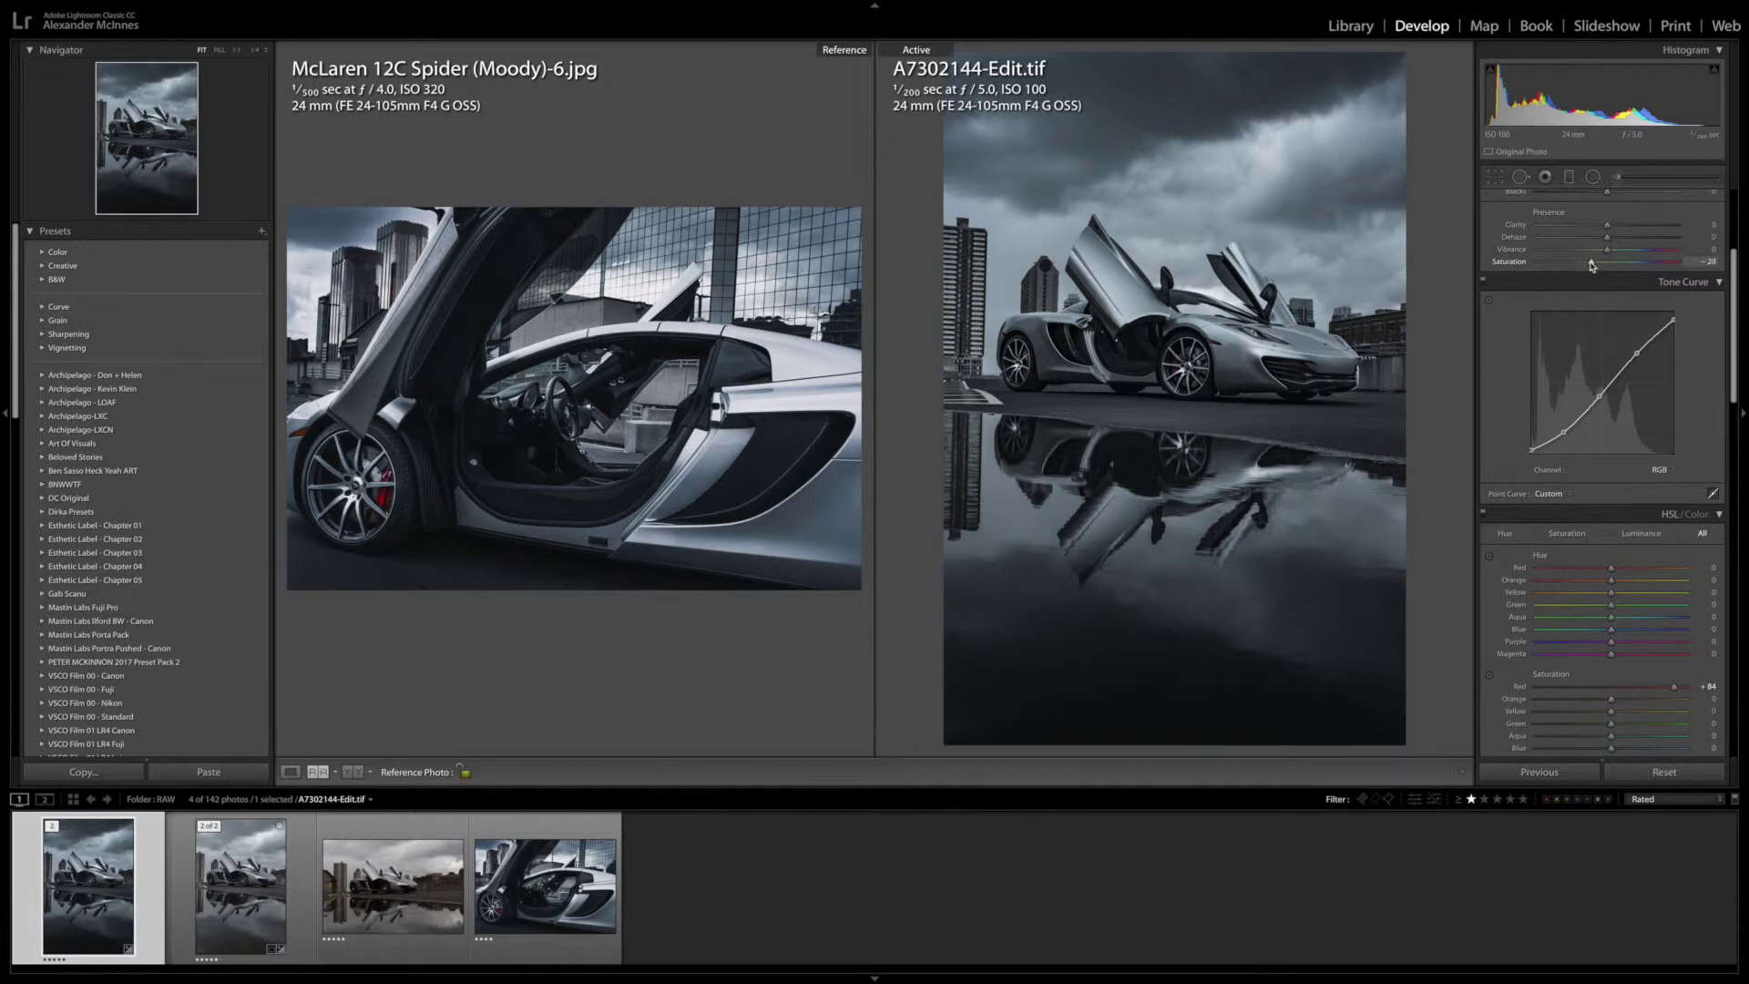
# - Sharpen the photo with an amount of 43 and a masking of 63, checking the edge mask preview
pyautogui.scroll(-10, 1608, 398)
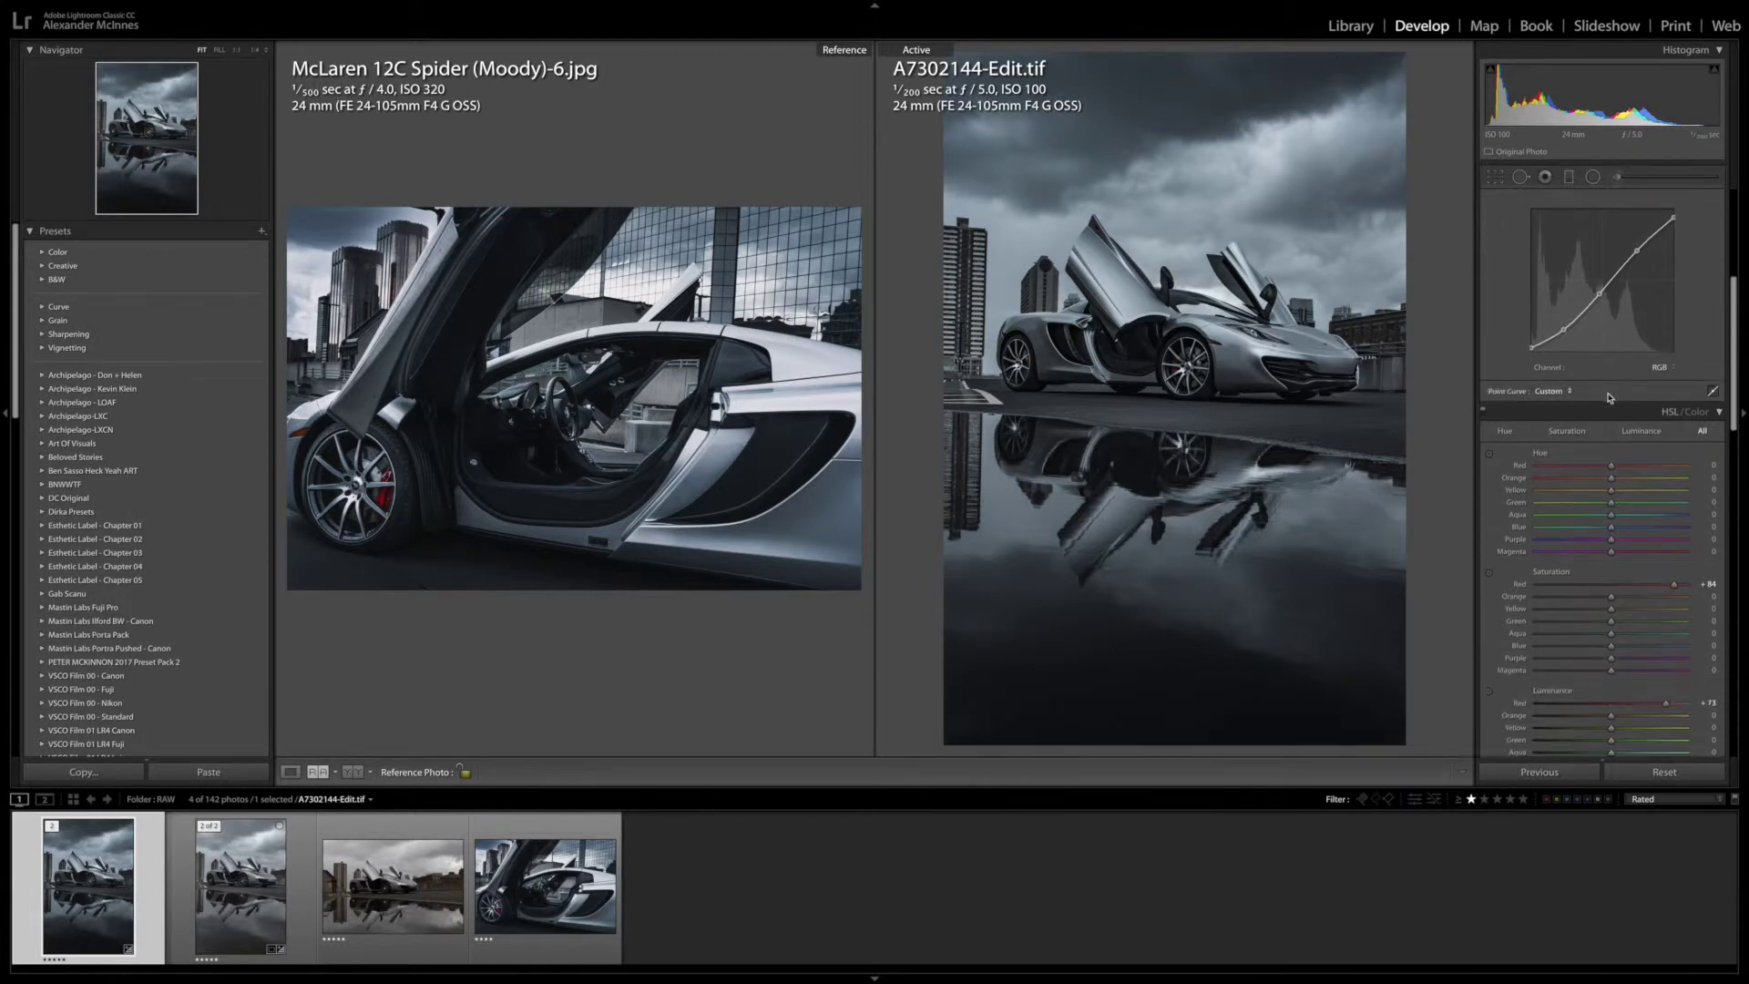
pyautogui.scroll(-4, 1608, 398)
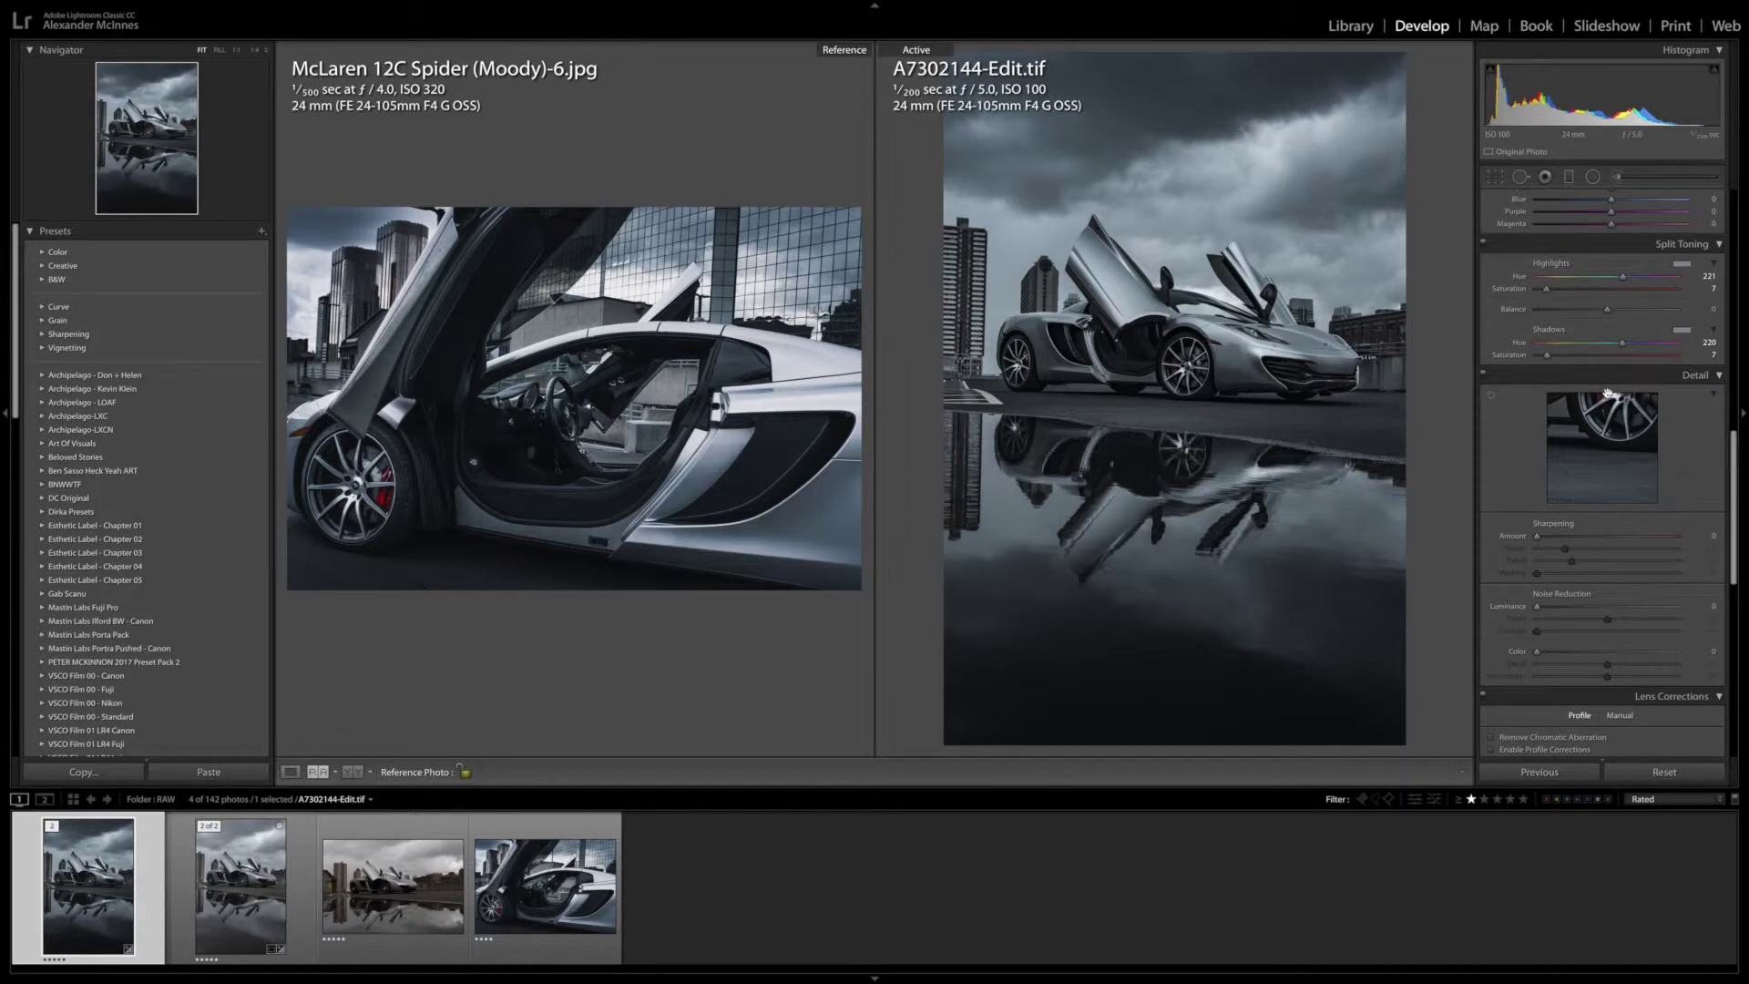
pyautogui.scroll(-1, 1608, 393)
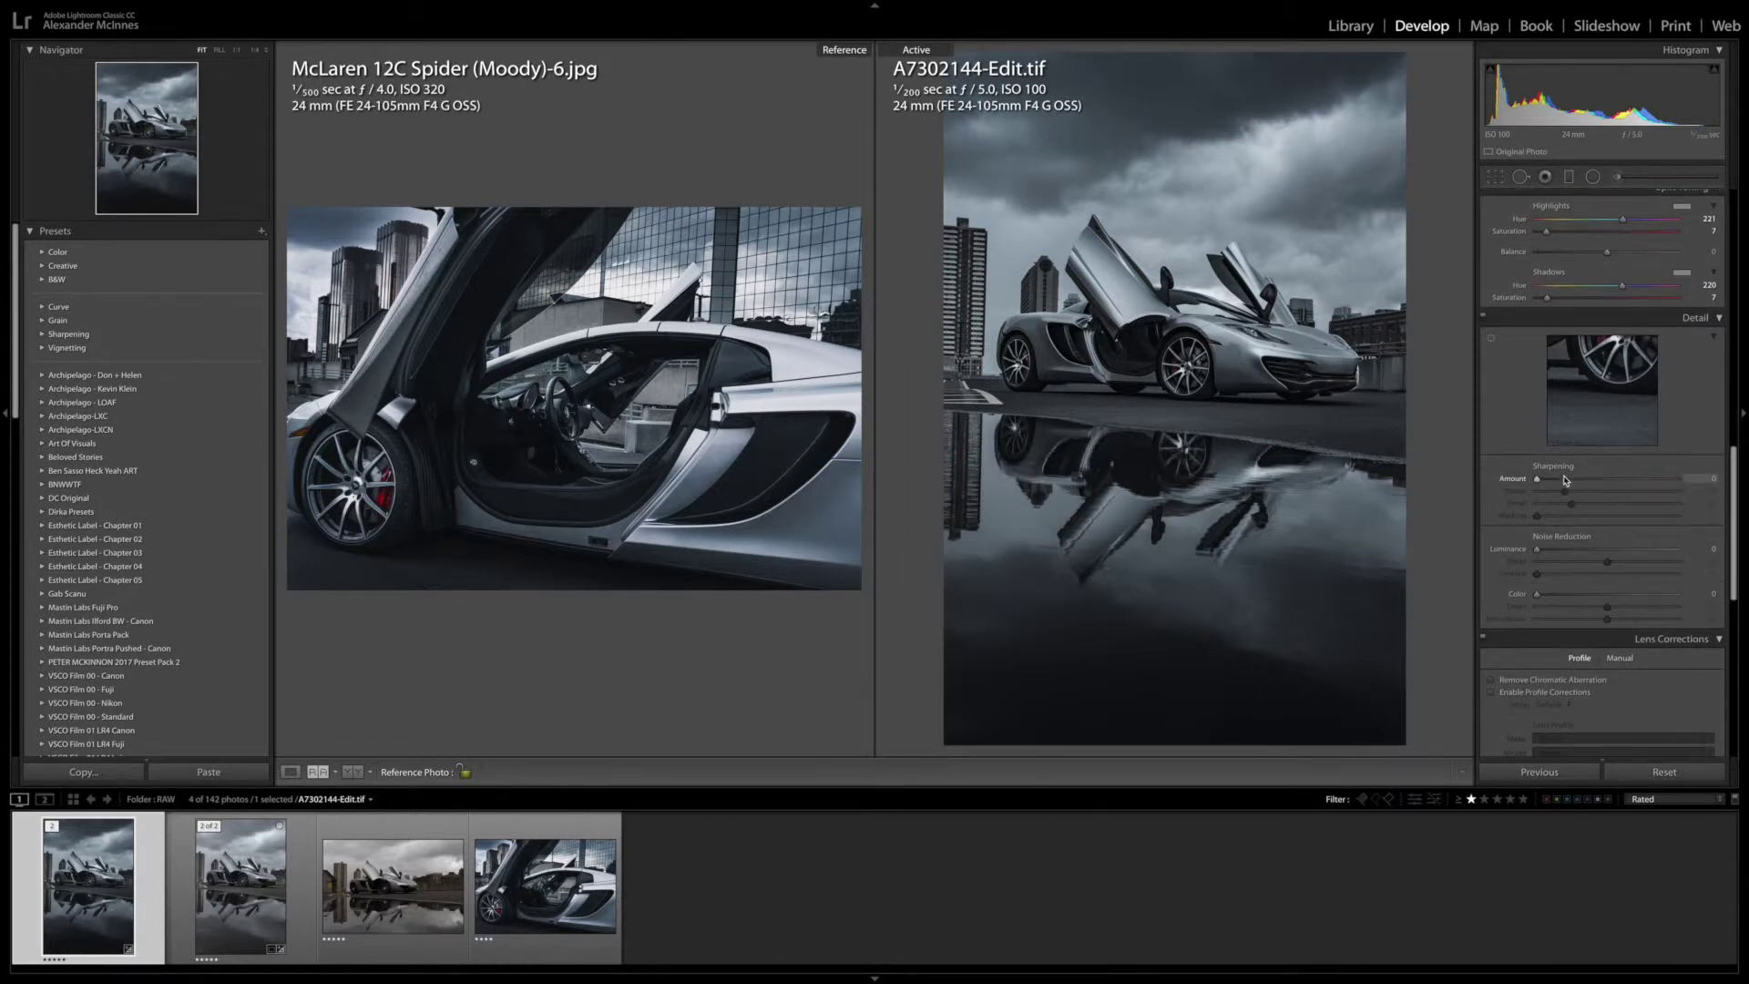
pyautogui.moveTo(1558, 482); pyautogui.dragTo(1562, 483)
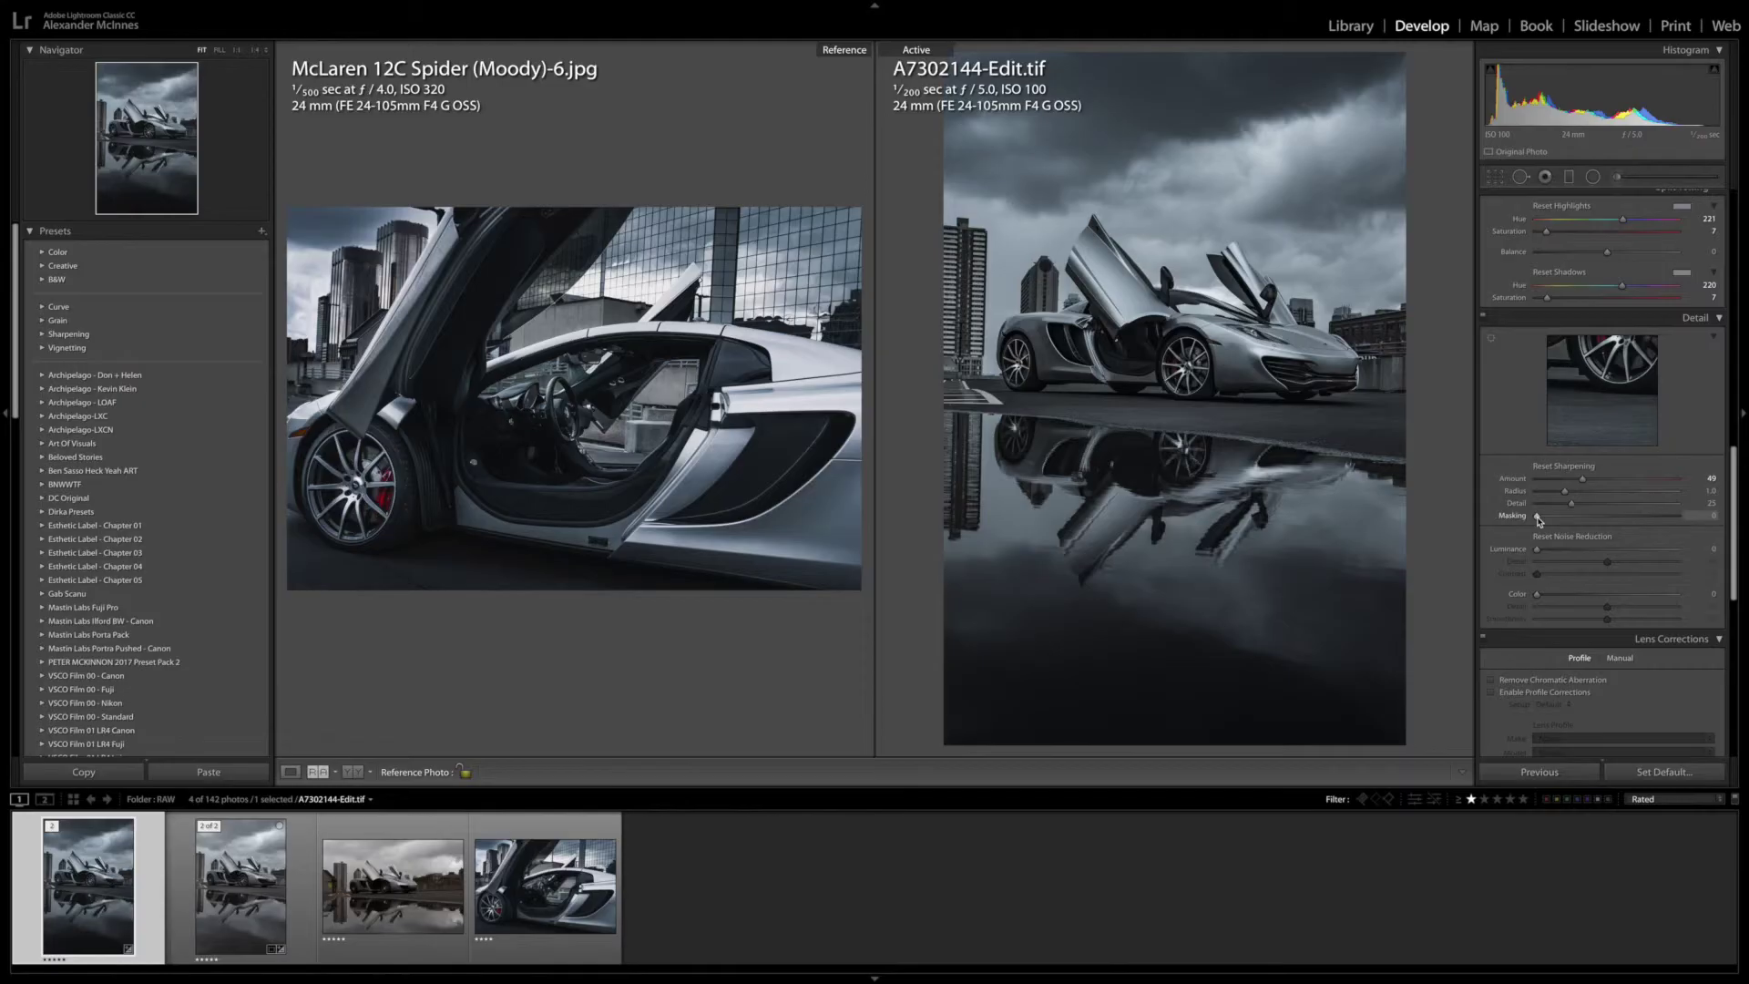
pyautogui.moveTo(1539, 521); pyautogui.dragTo(1569, 524)
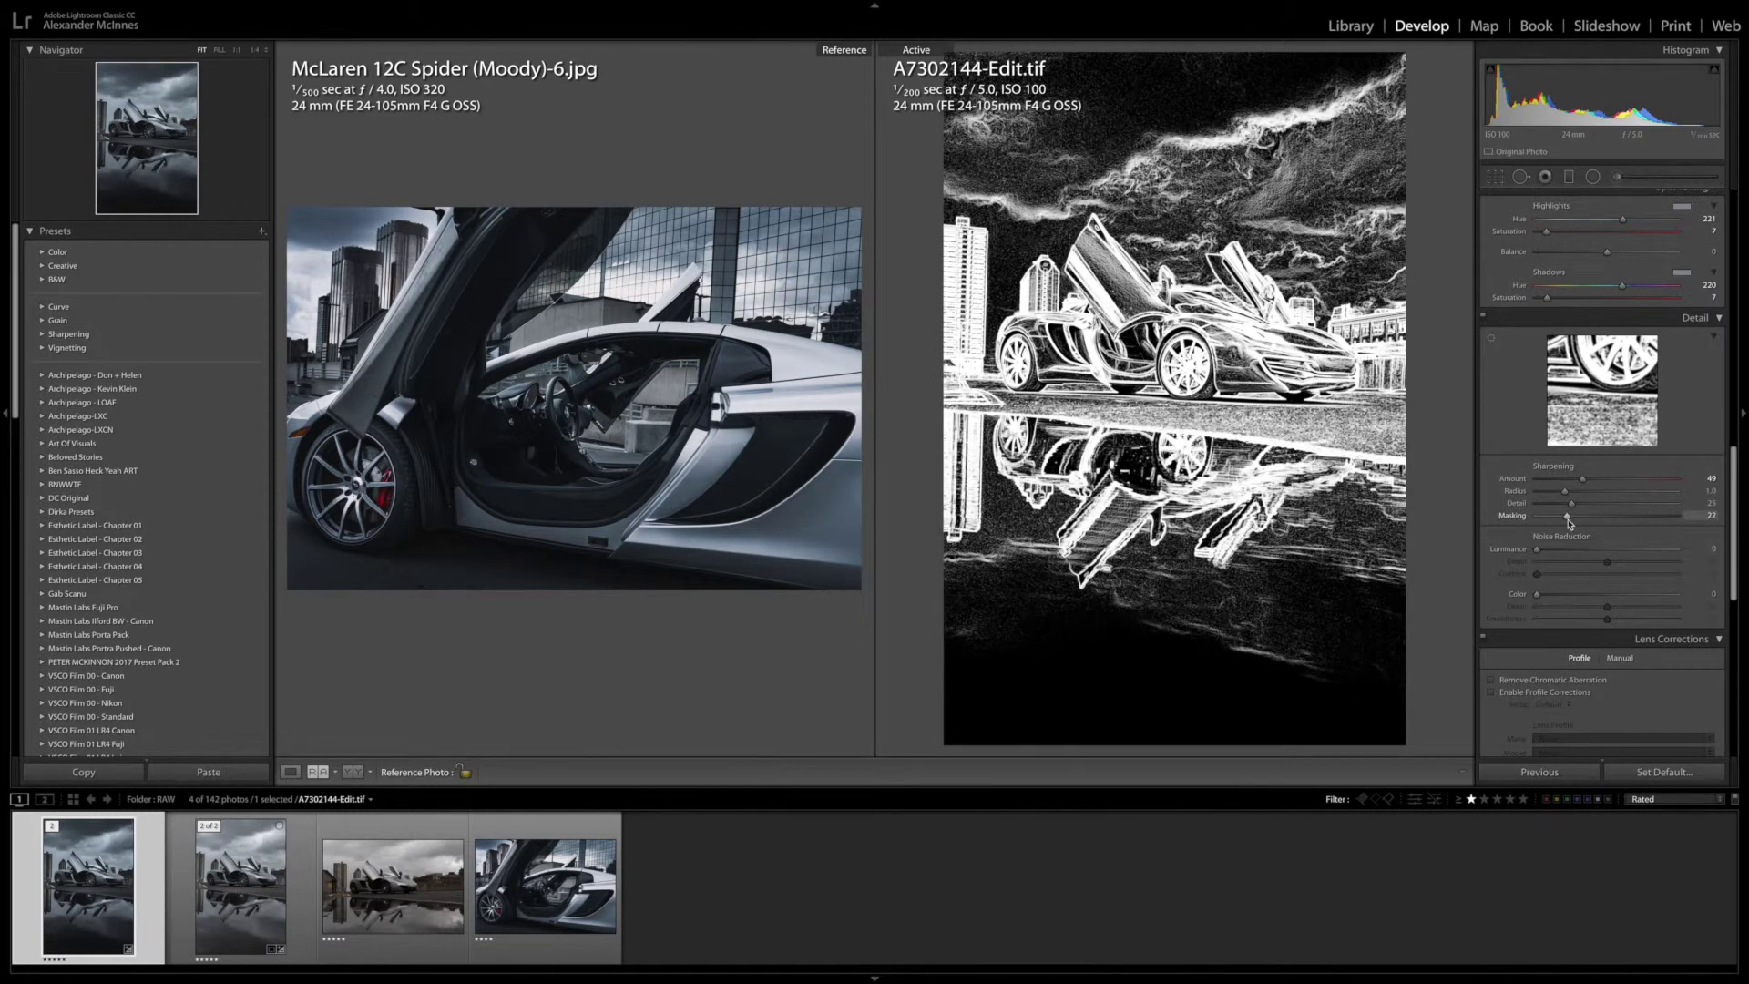
pyautogui.moveTo(1571, 521); pyautogui.dragTo(1633, 525)
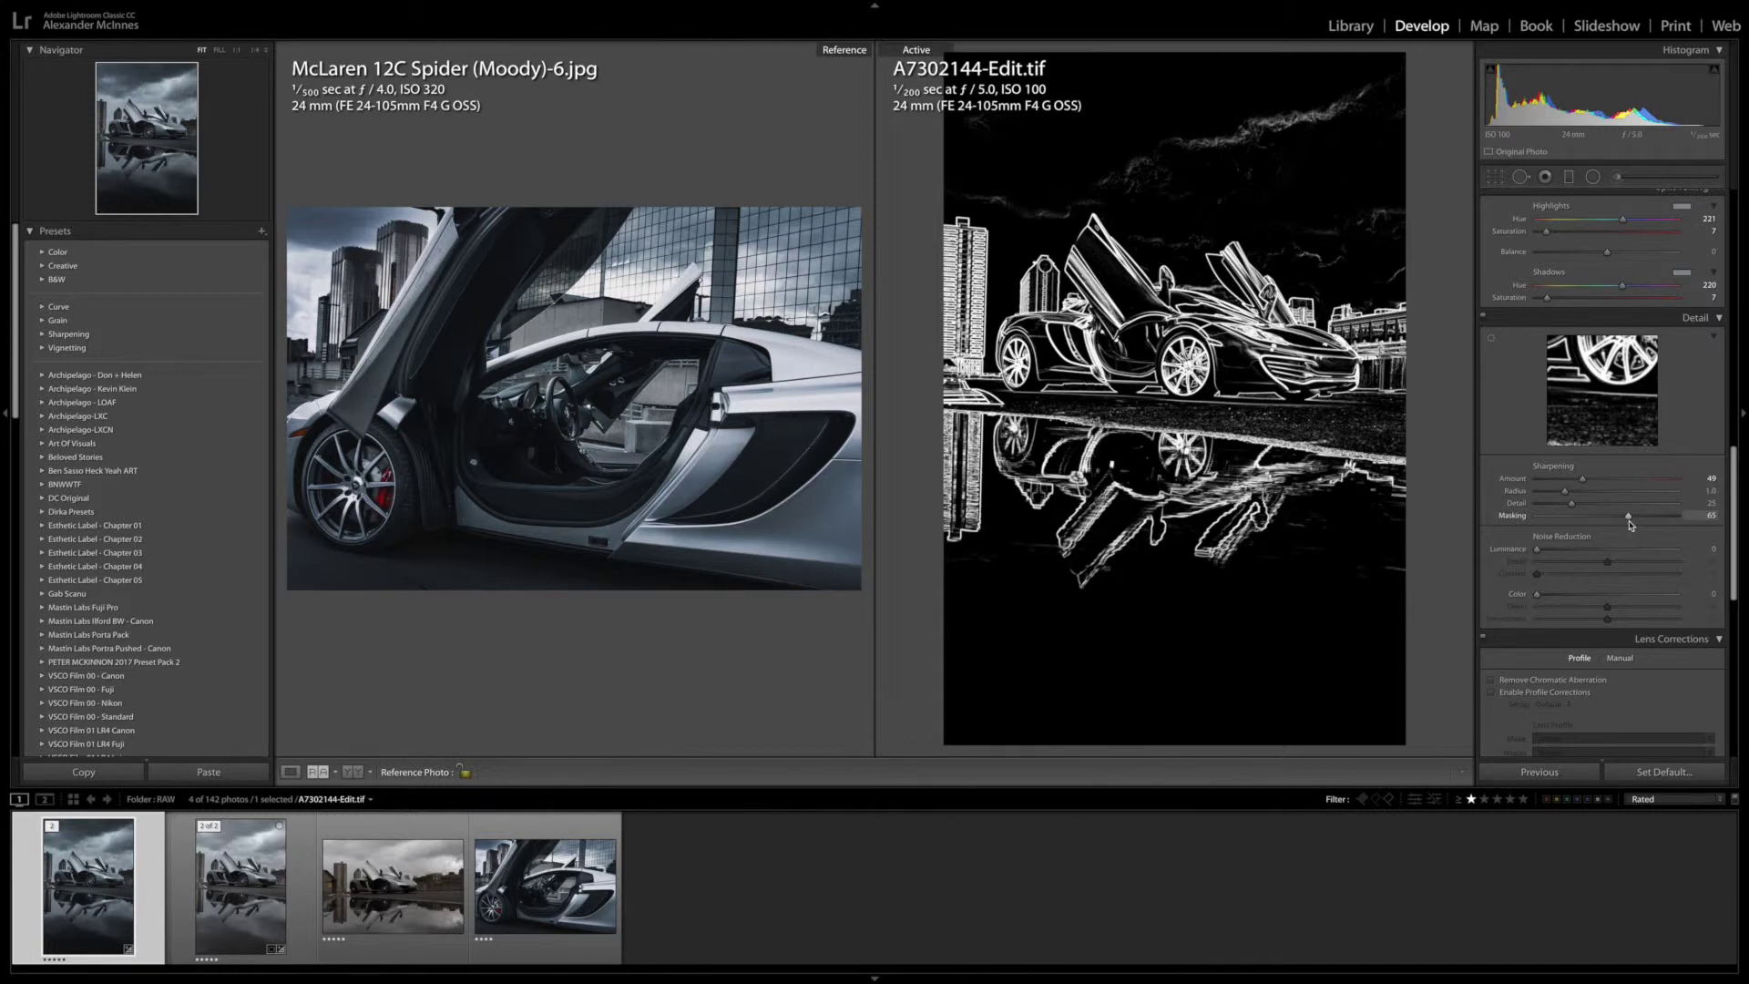
pyautogui.moveTo(1630, 523); pyautogui.dragTo(1629, 523)
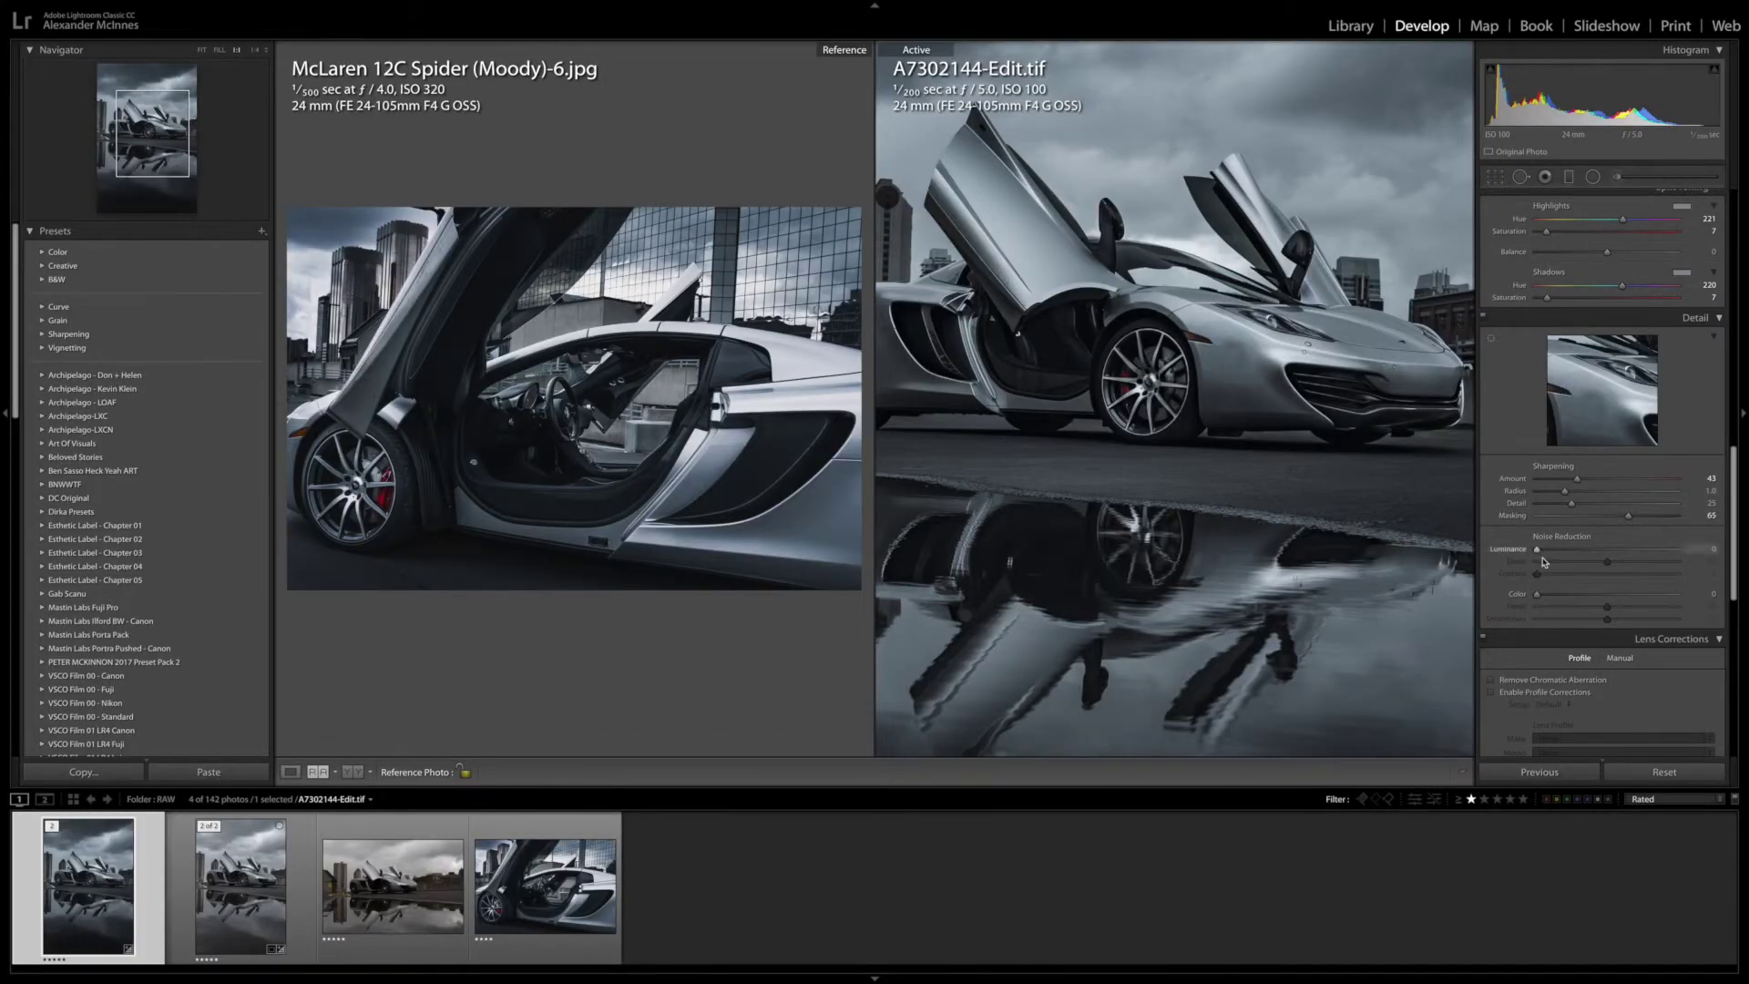
# - Raise the photo's luminance noise reduction slightly
pyautogui.moveTo(1550, 549); pyautogui.dragTo(1562, 549)
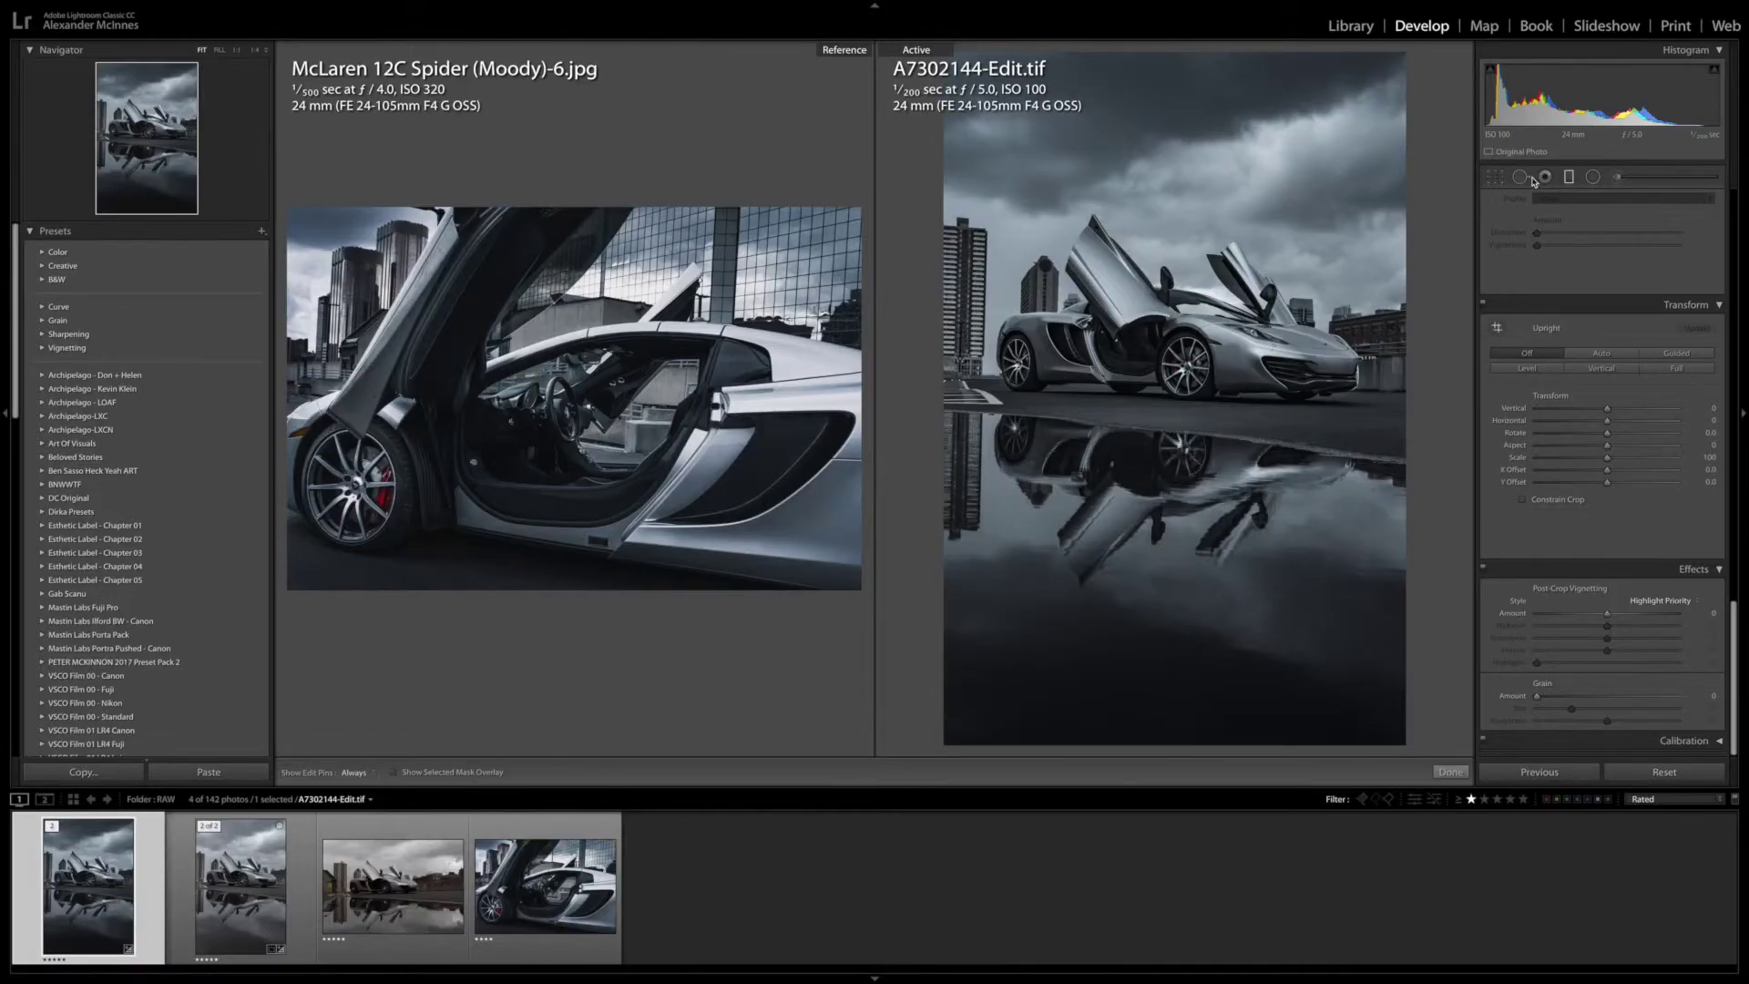
# - Darken the photo with graduated filters, using exposure -1.26 and clarity 22 over the sky, and exposure -1.79 and clarity 30 over the lower reflection
pyautogui.press('m')
pyautogui.moveTo(1167, 167); pyautogui.dragTo(1167, 289)
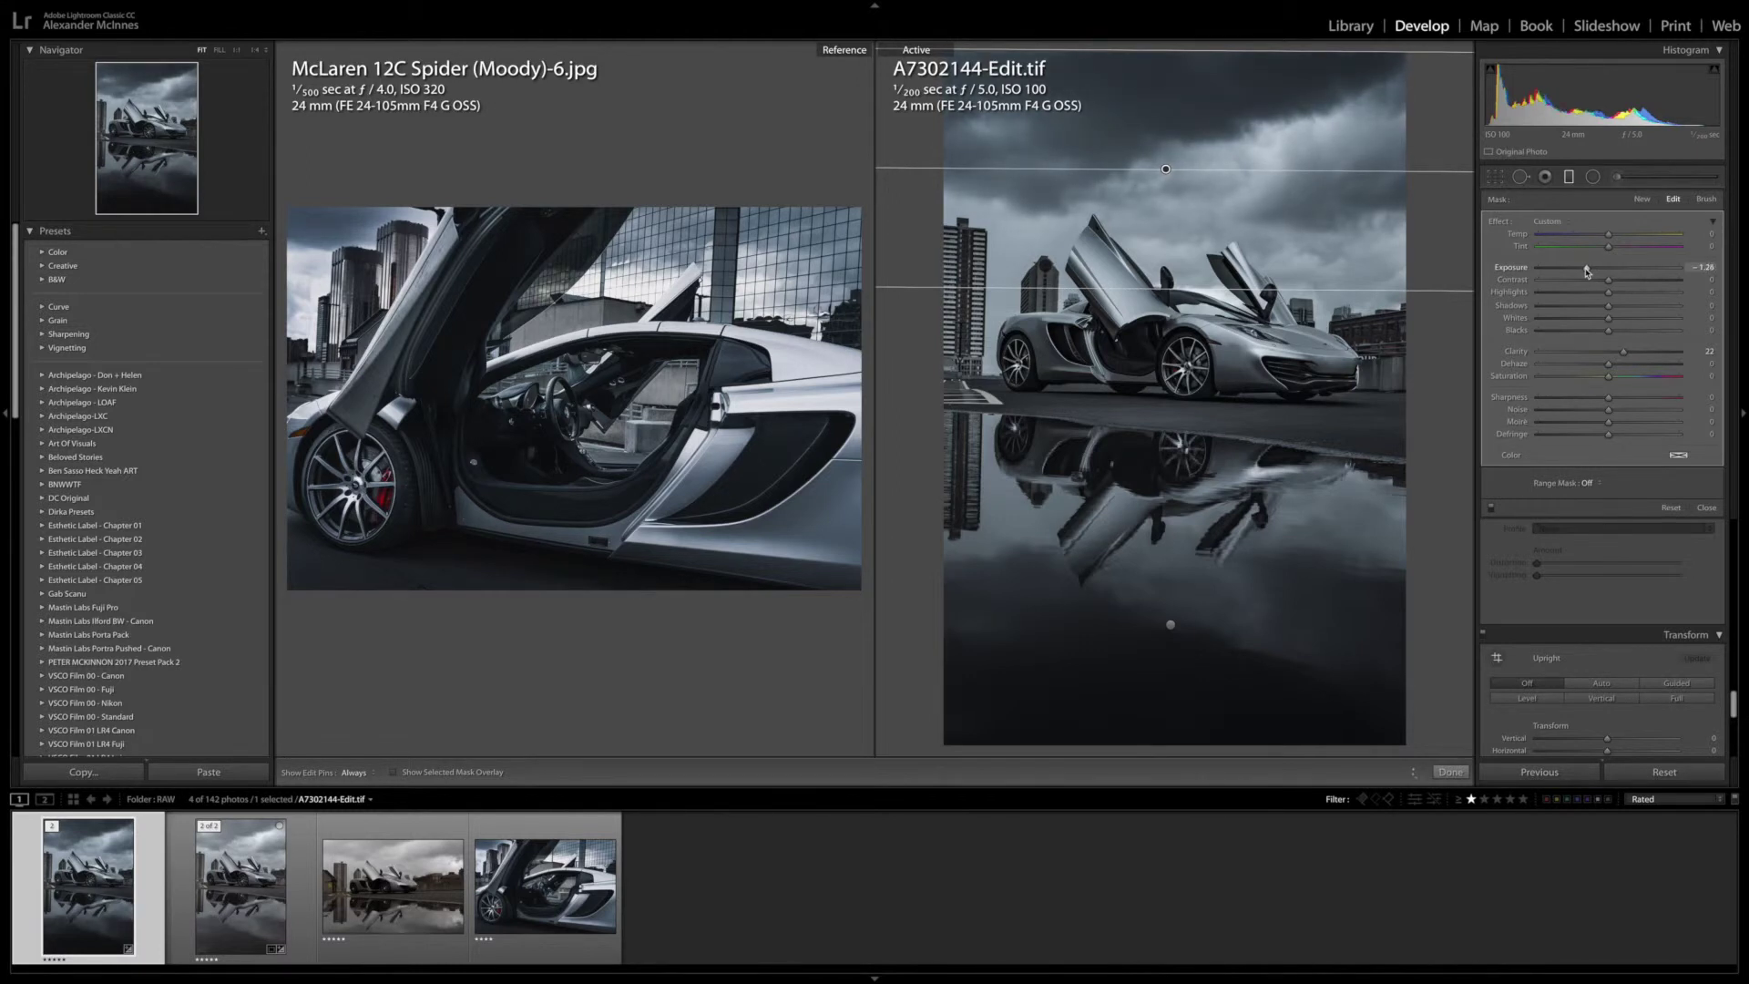
pyautogui.moveTo(1173, 625); pyautogui.dragTo(1174, 500)
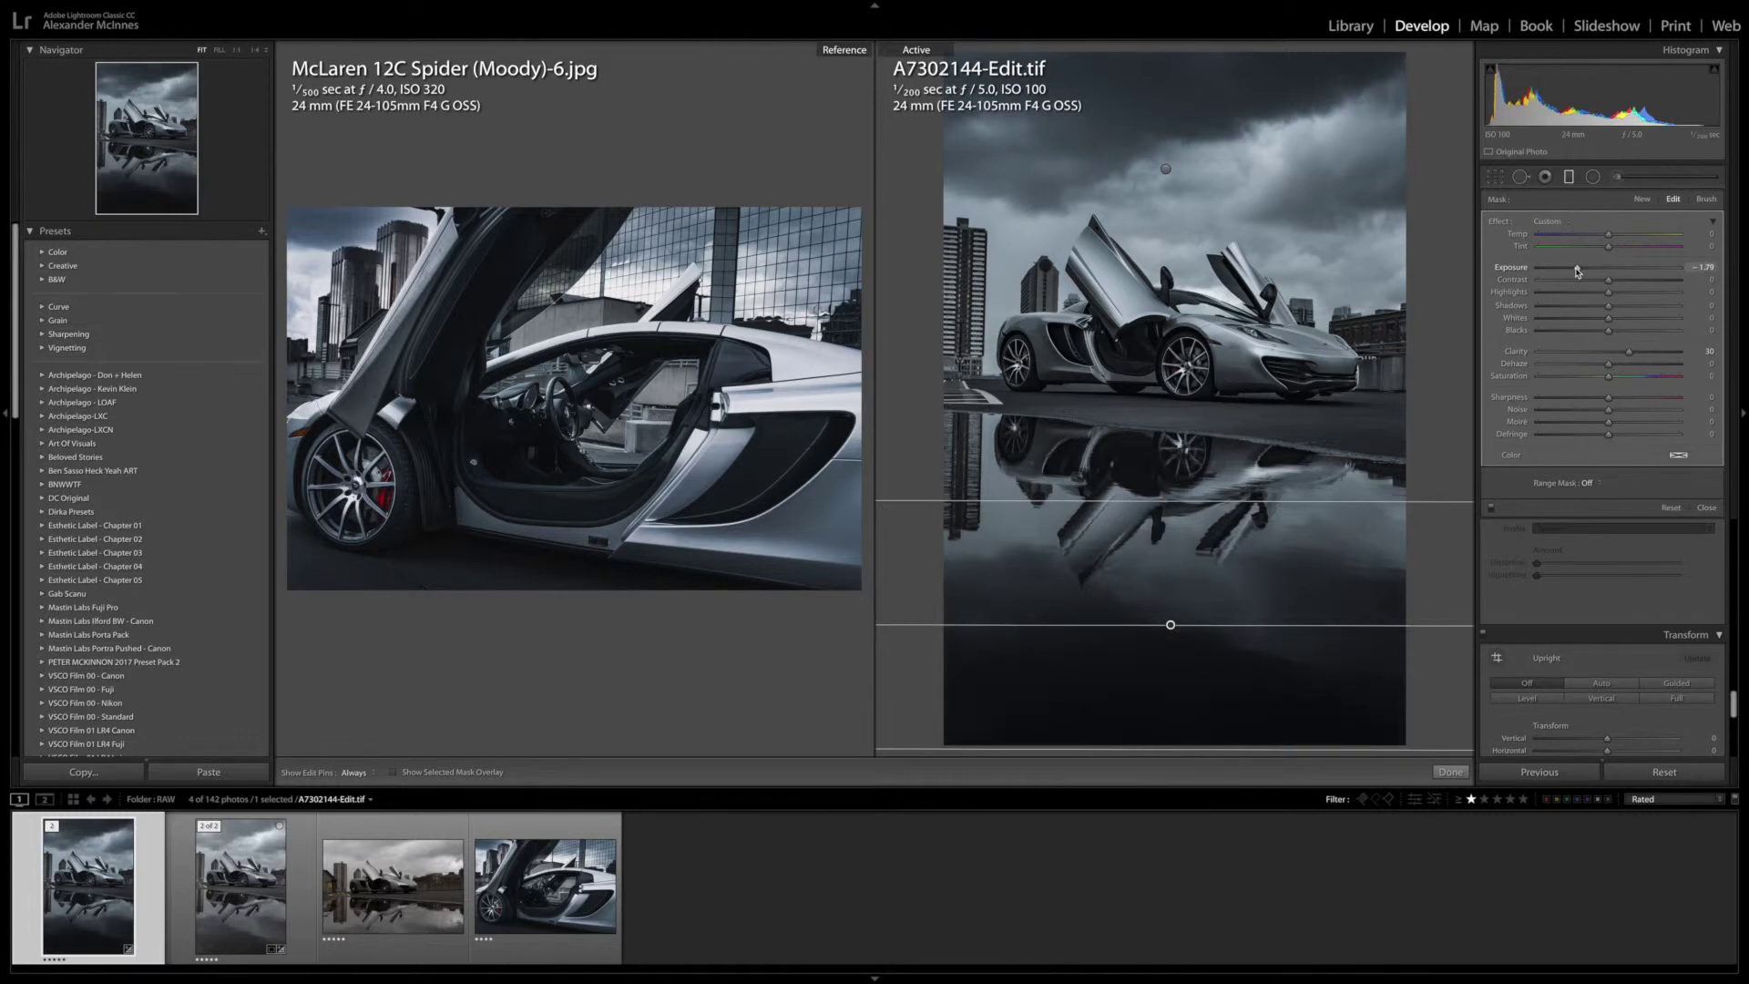
# - Brighten the car with an inverted radial filter around it, using exposure 0.63, shadows 13 and feather 89
pyautogui.click(1593, 178)
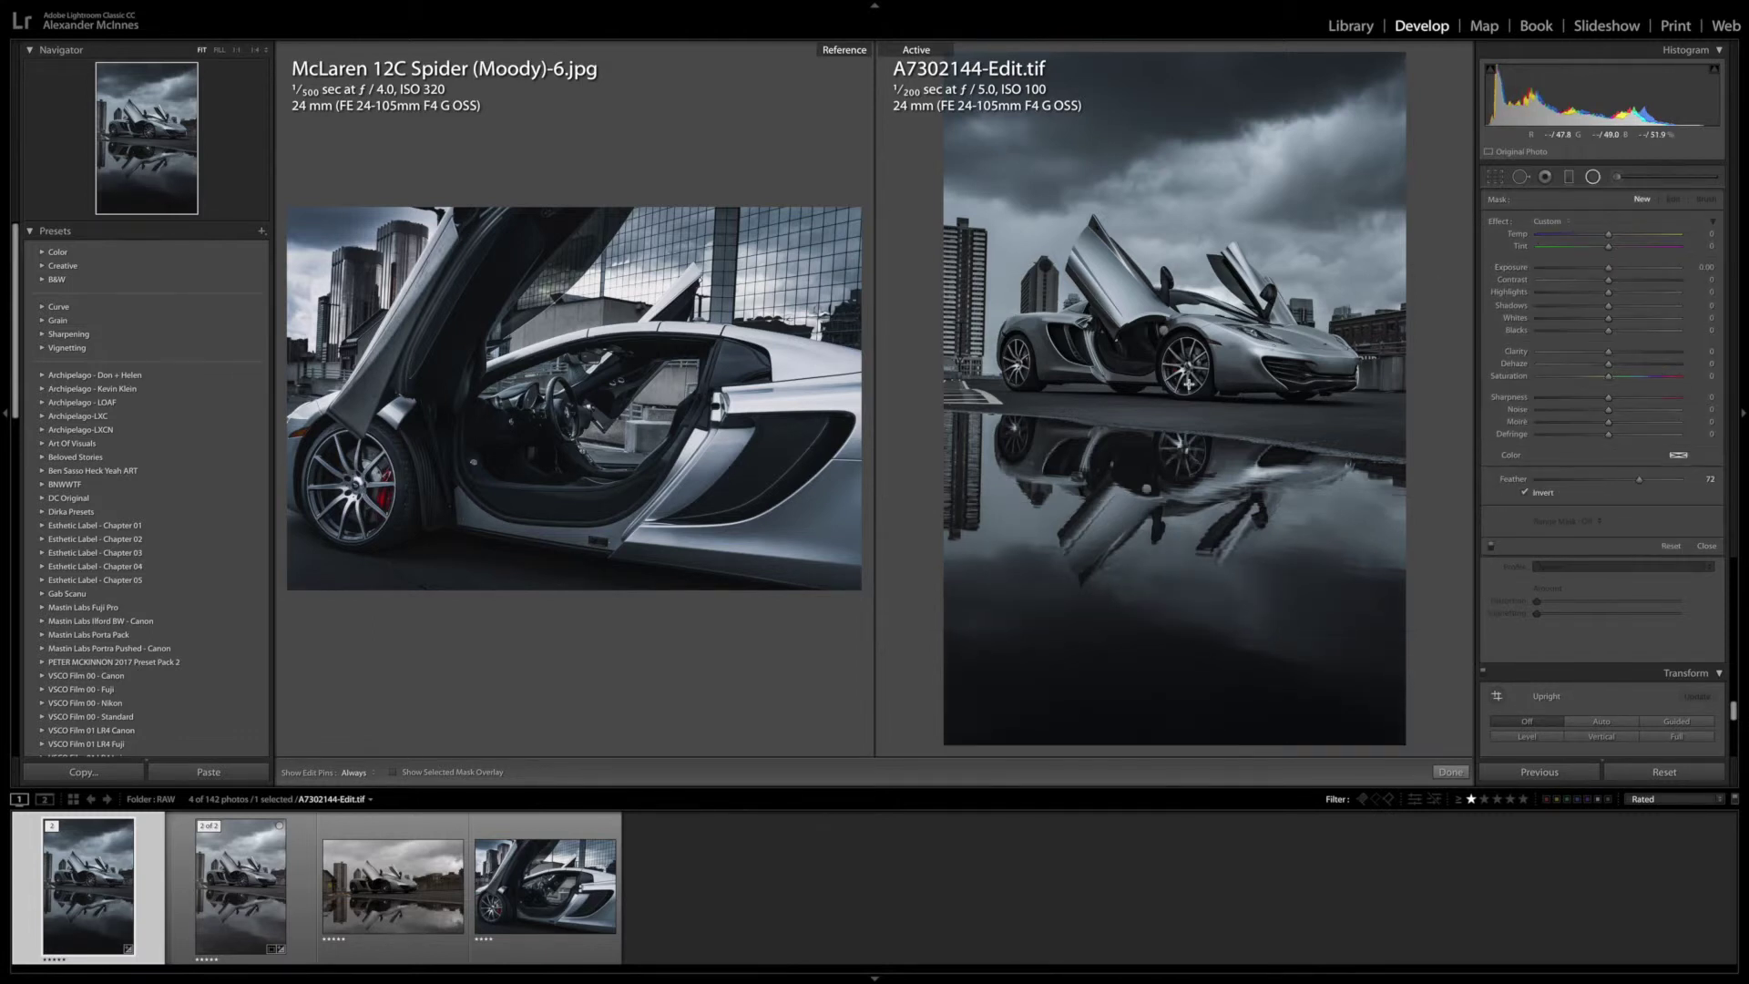
pyautogui.click(1166, 330)
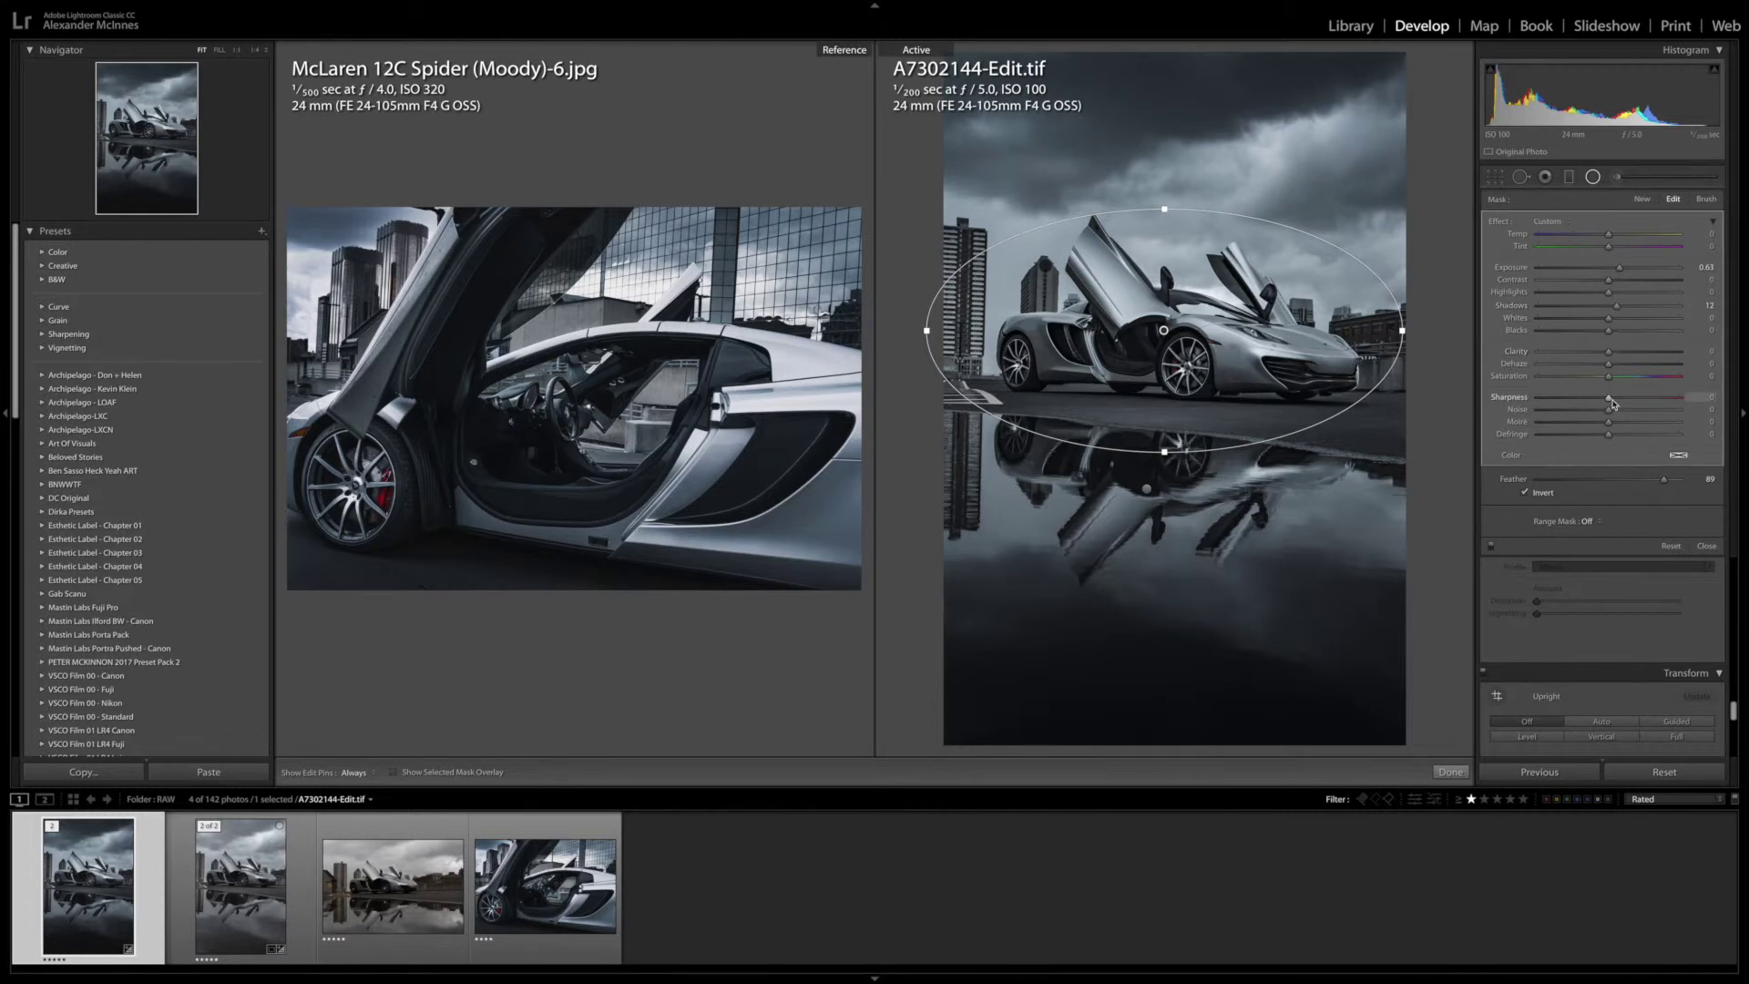
# - Brighten the car's reflection with a radial filter at exposure 0.62 and feather 72, tilting the ellipse to follow the reflection
pyautogui.click(1146, 490)
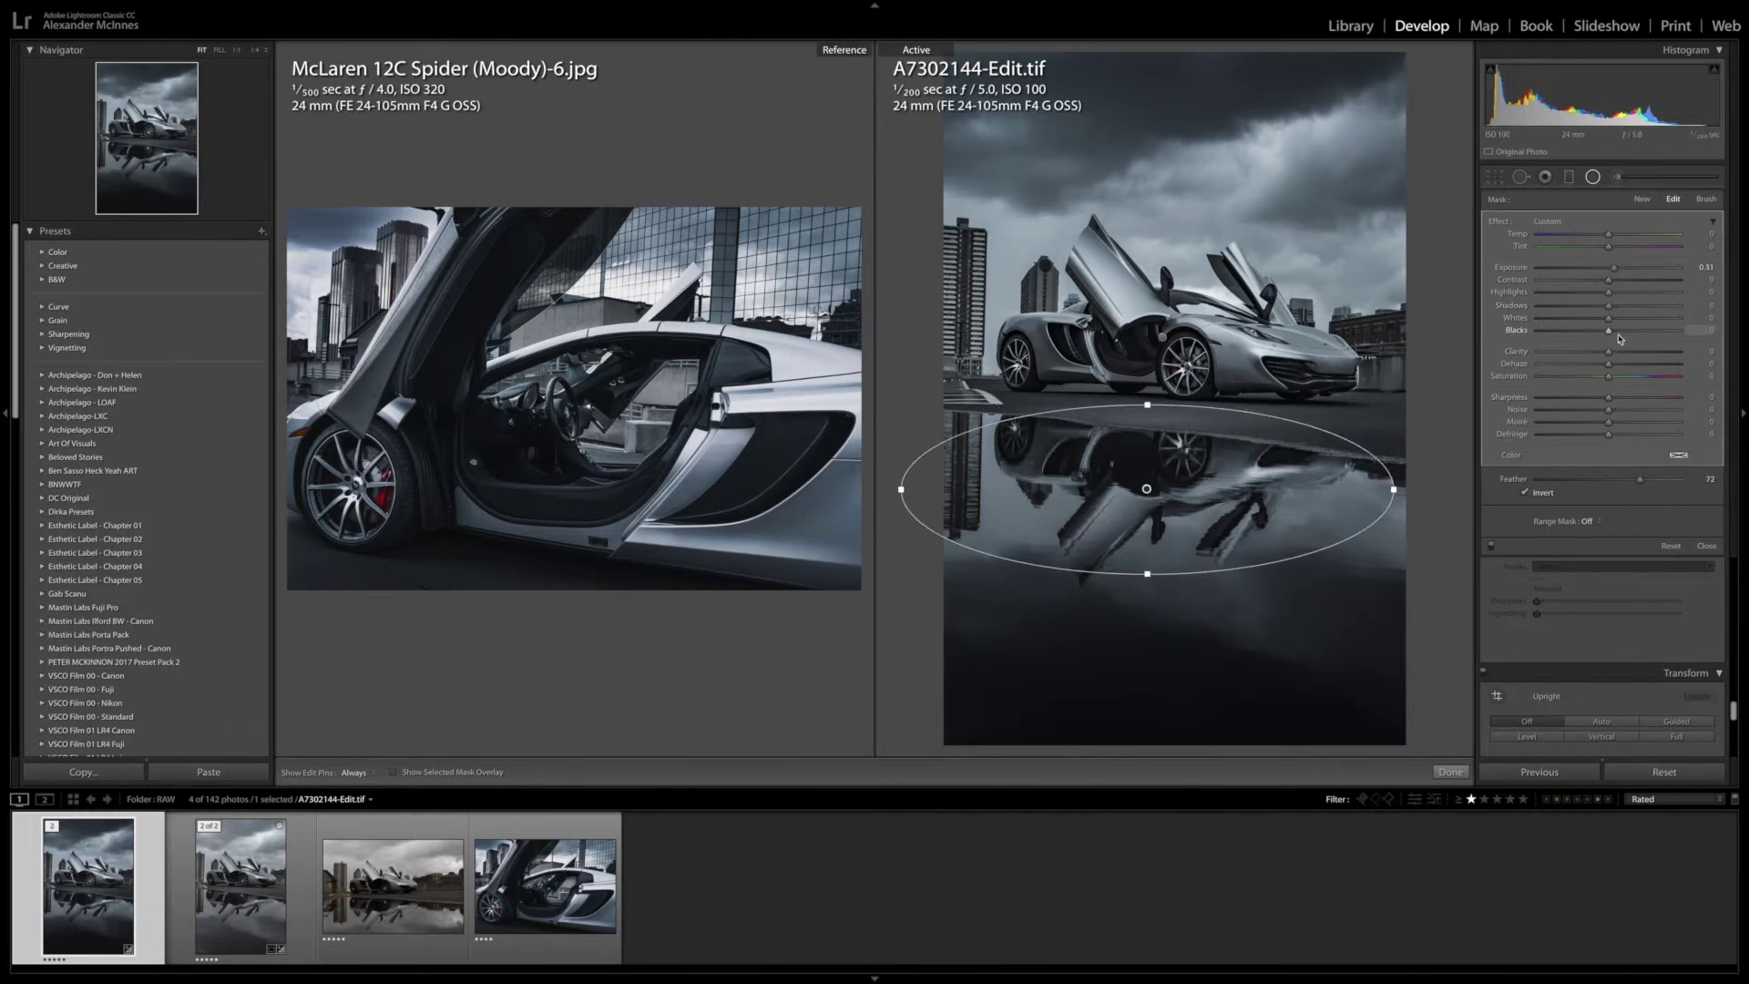
pyautogui.moveTo(1621, 271); pyautogui.dragTo(1622, 271)
pyautogui.moveTo(1112, 410); pyautogui.dragTo(1161, 396)
pyautogui.moveTo(1147, 489); pyautogui.dragTo(1153, 486)
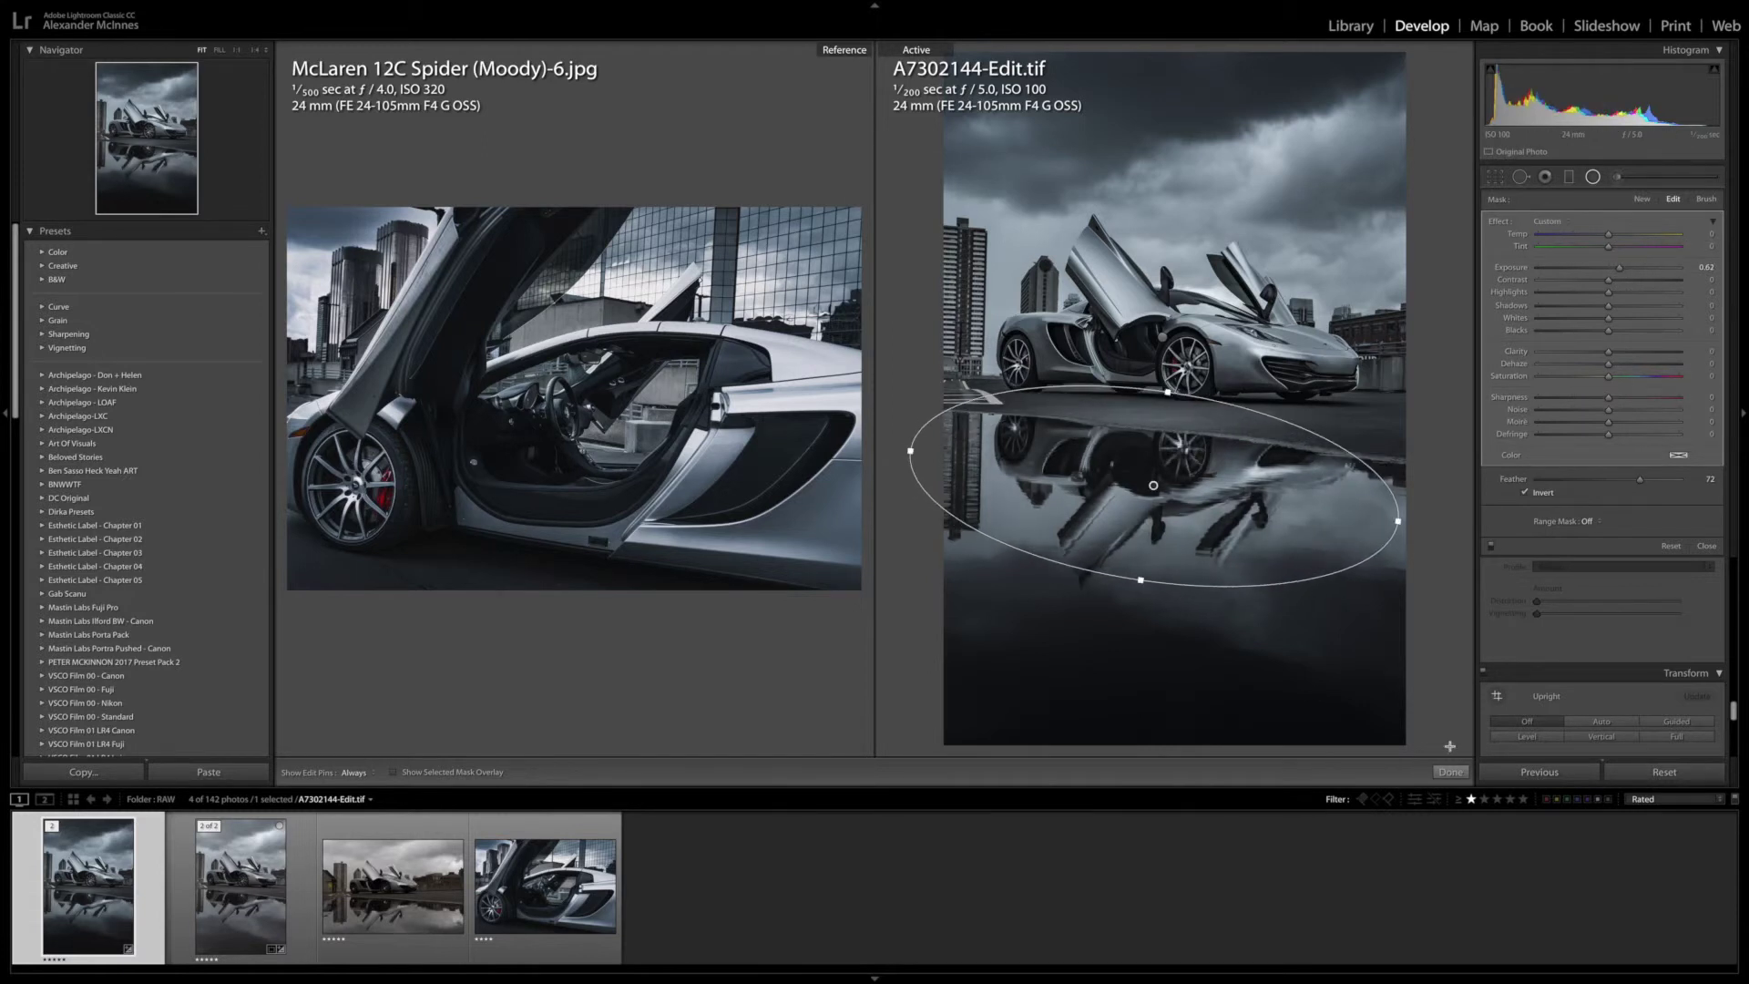
pyautogui.click(1451, 770)
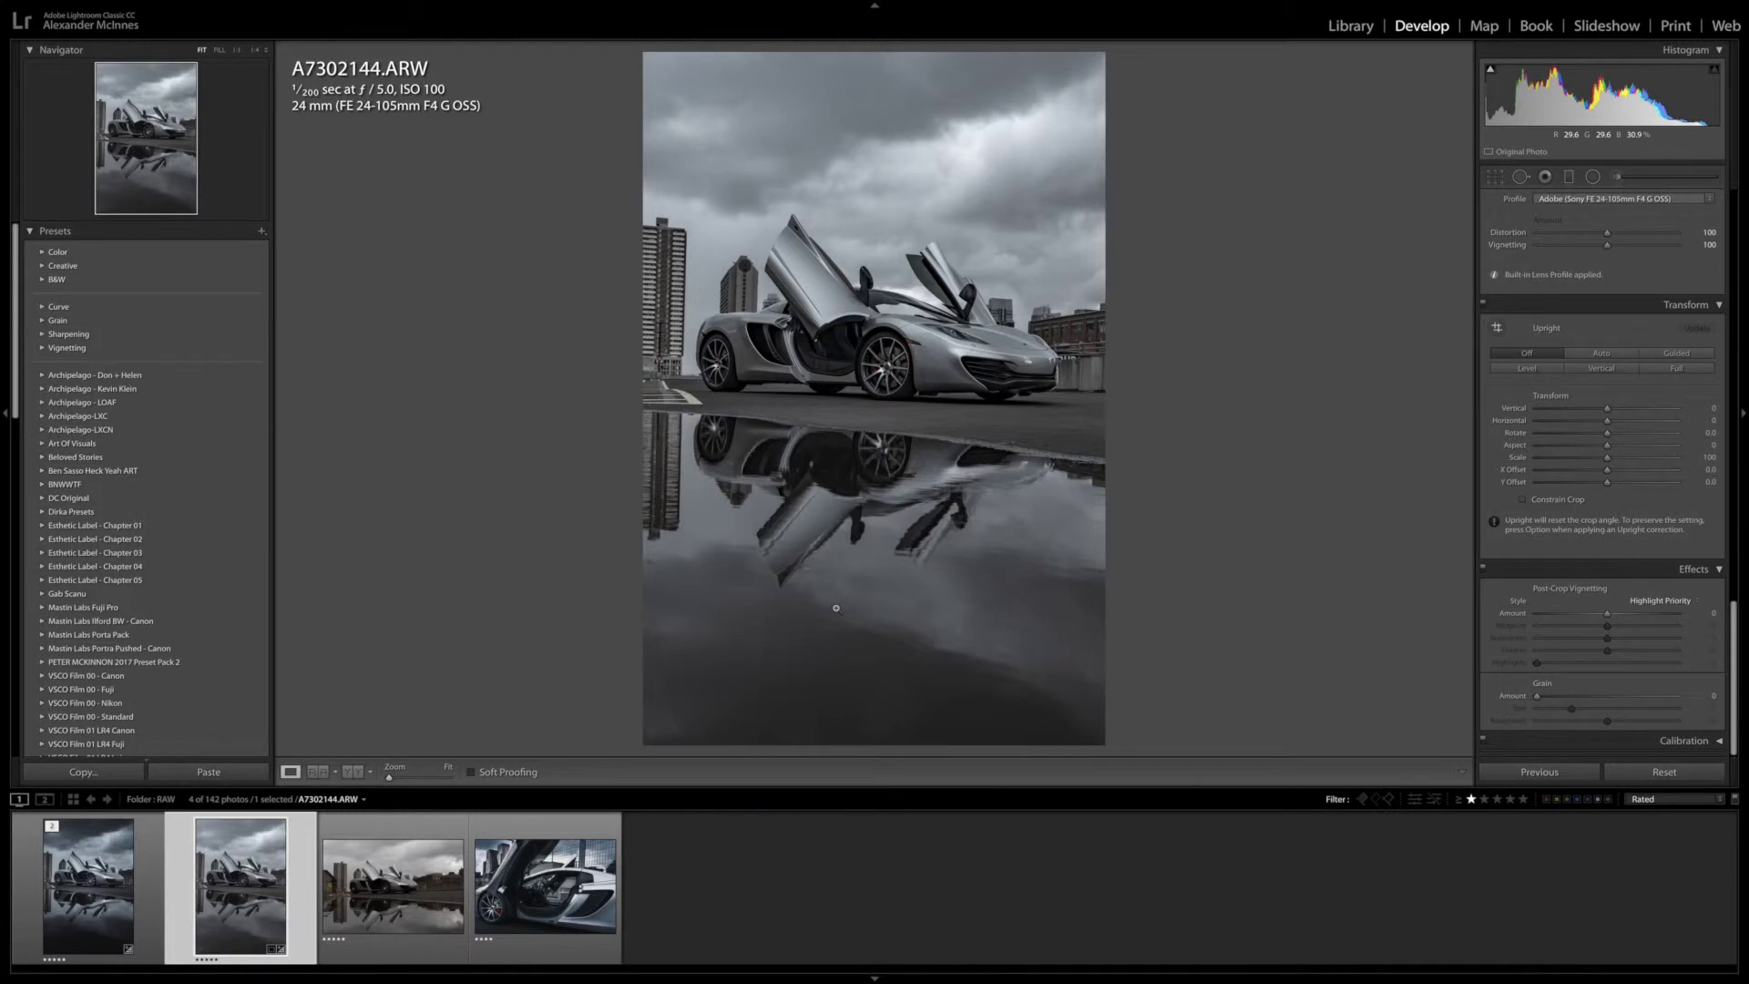
# - Compare the A7302144.ARW photo before and after its edits, and return to A7302144-Edit.tif
pyautogui.press('\\')
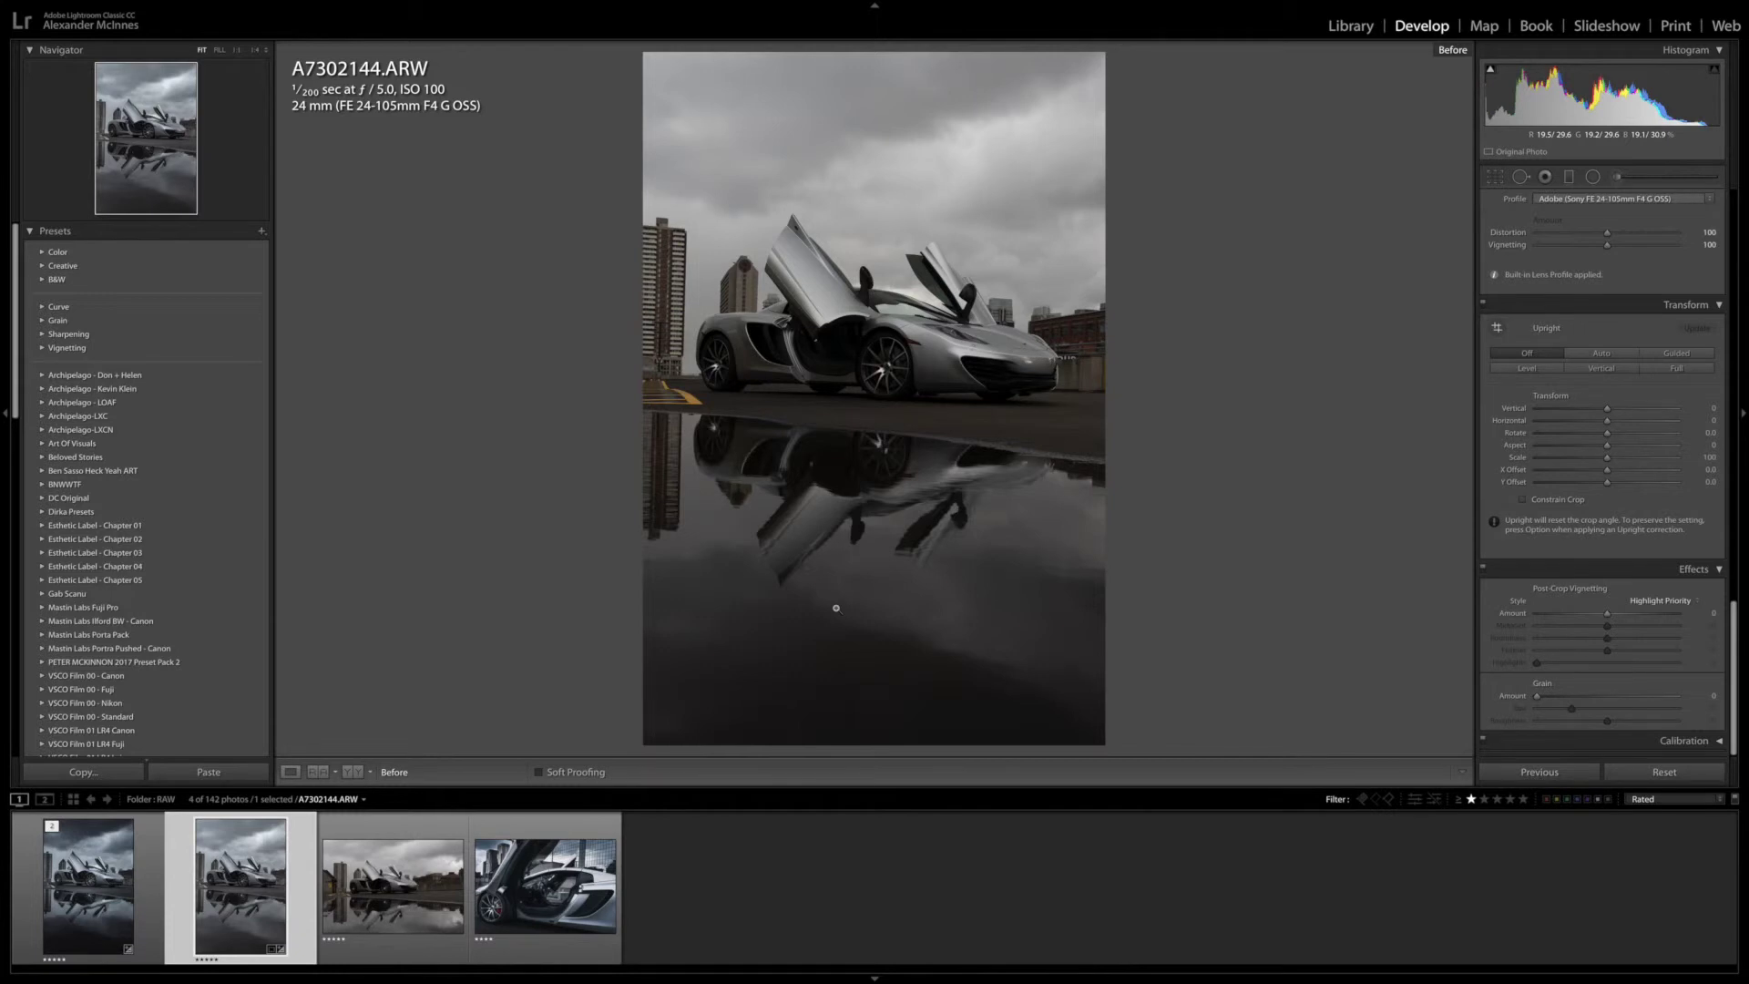
pyautogui.press('\\')
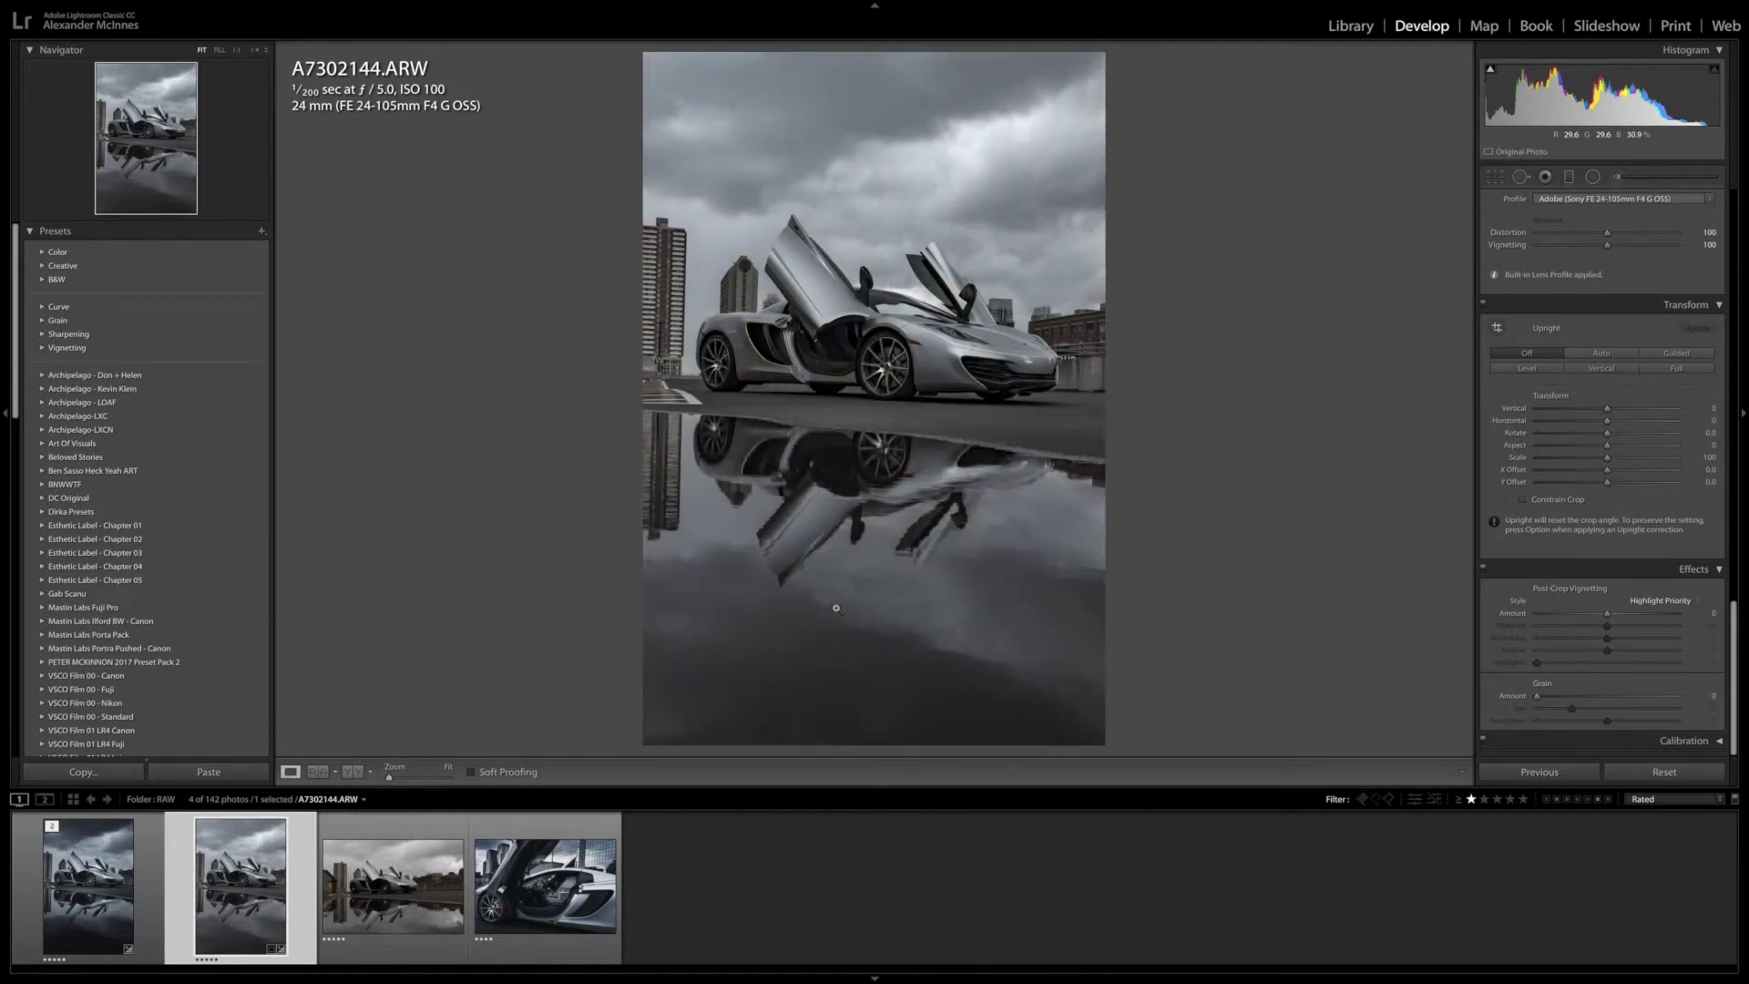
pyautogui.press('Left')
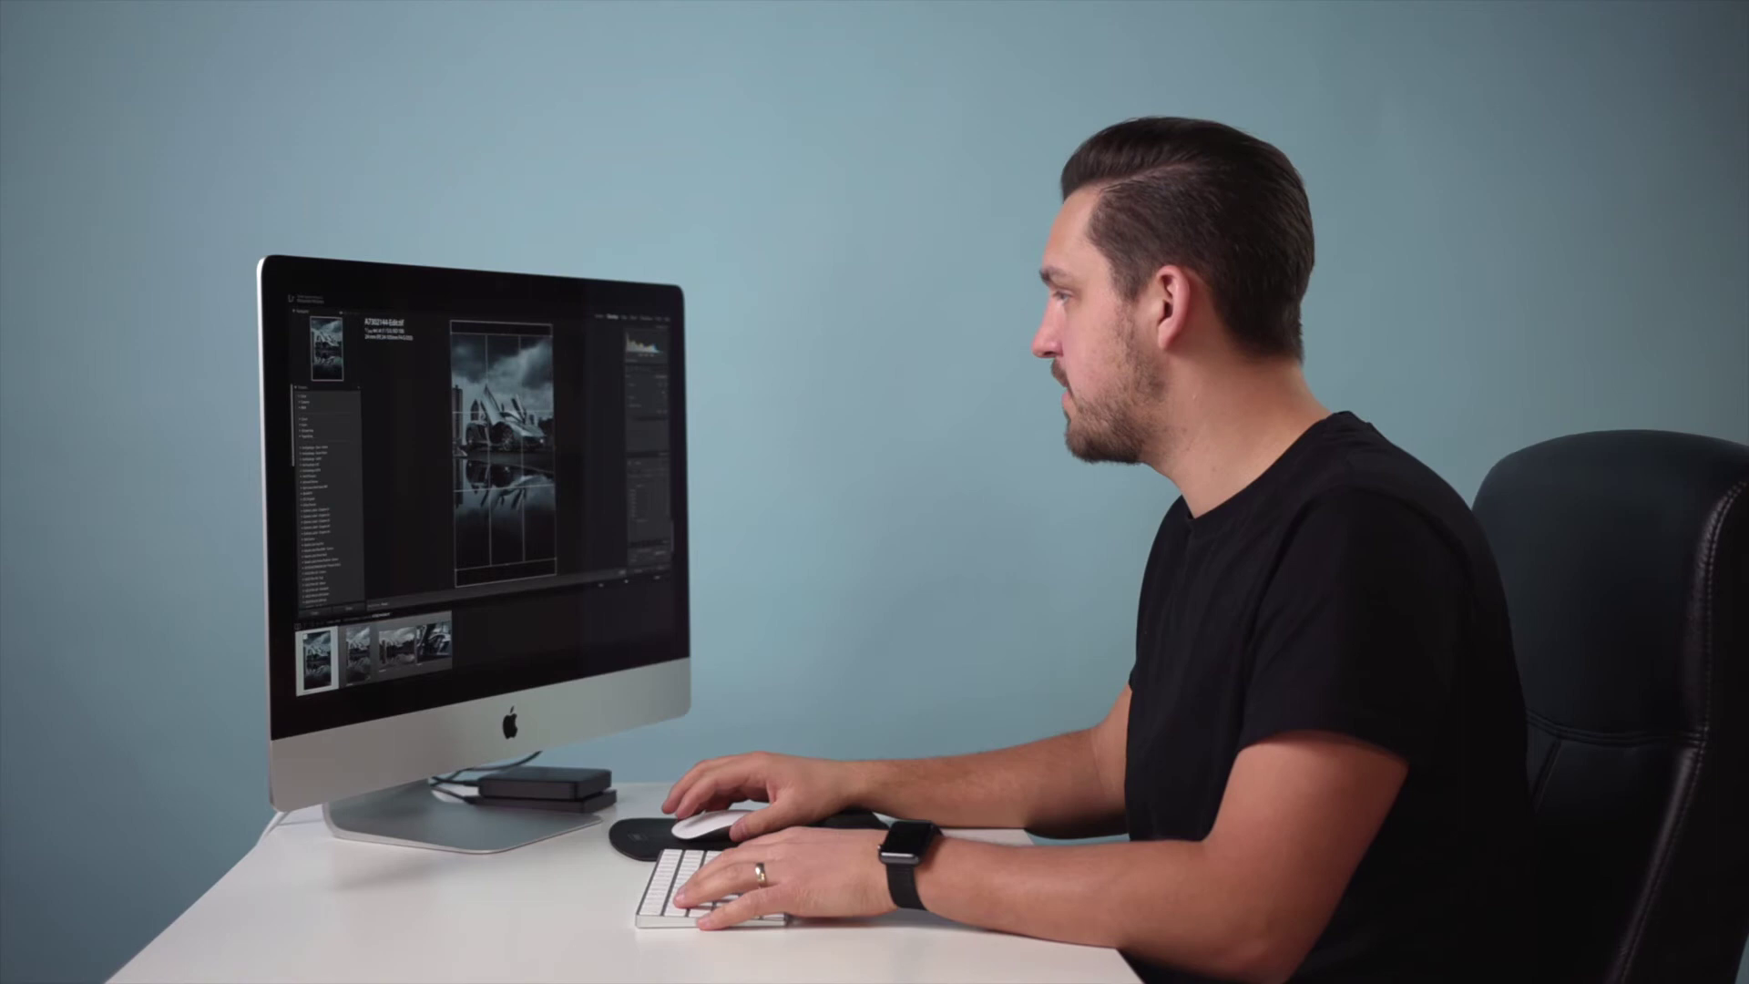
pyautogui.press('super+z')
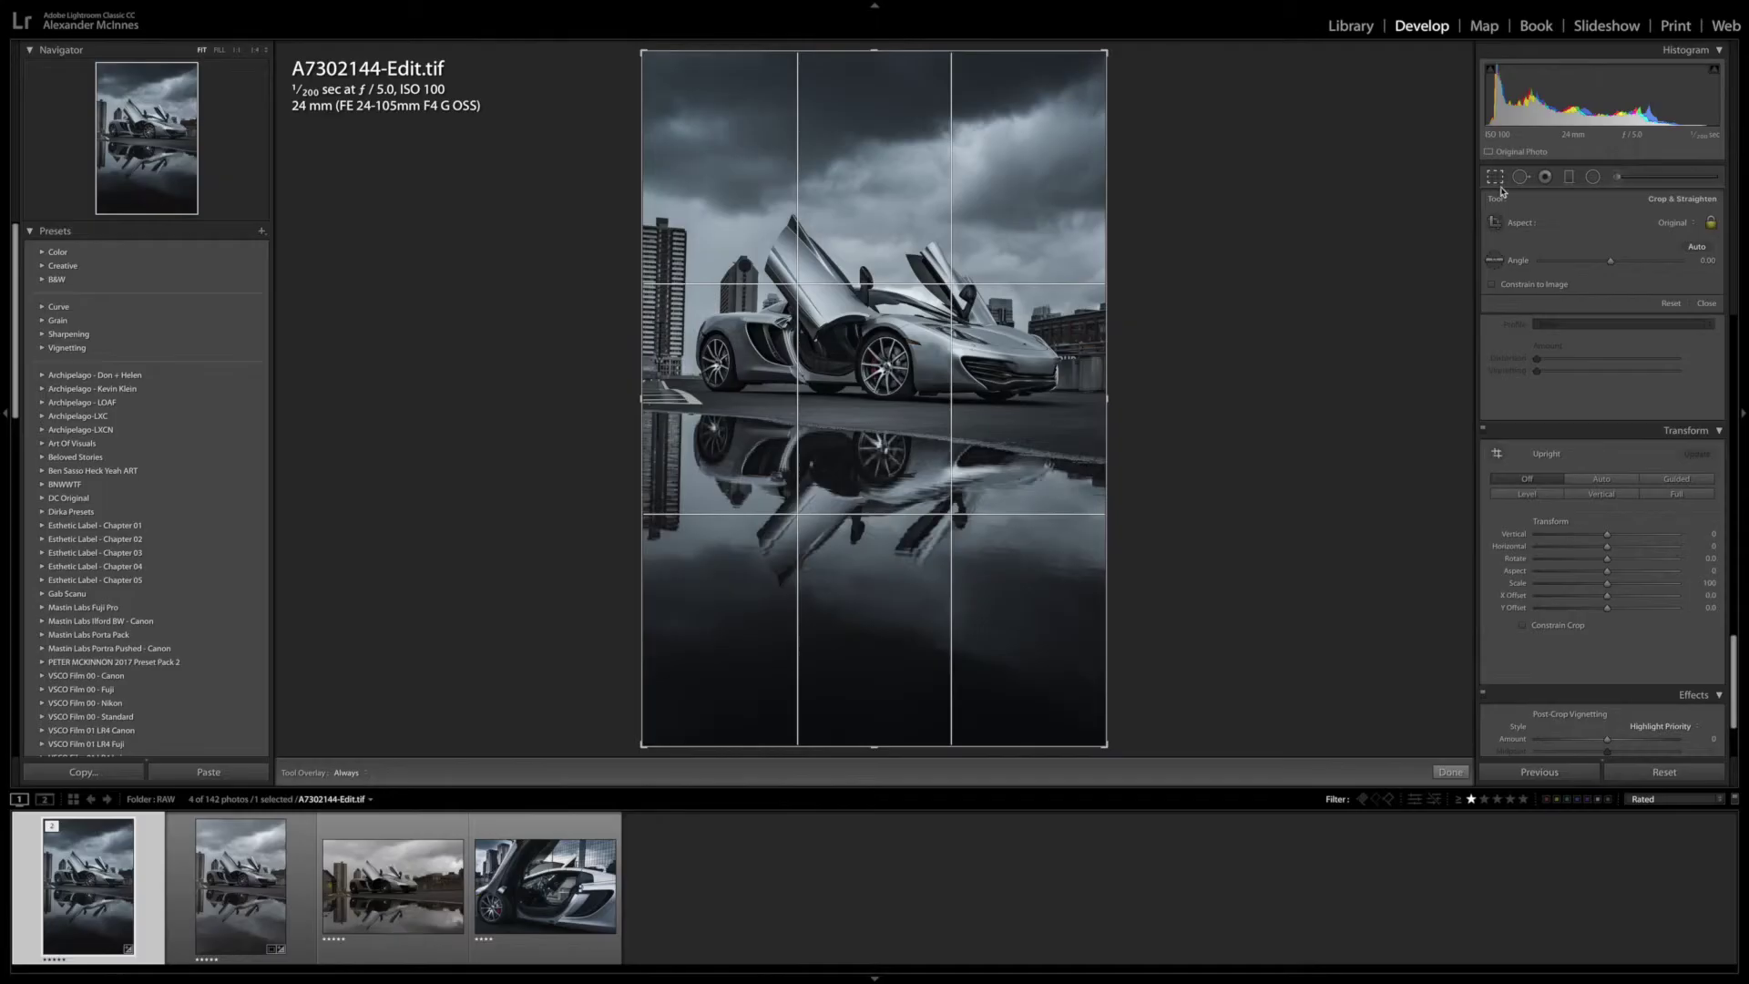
pyautogui.click(1499, 182)
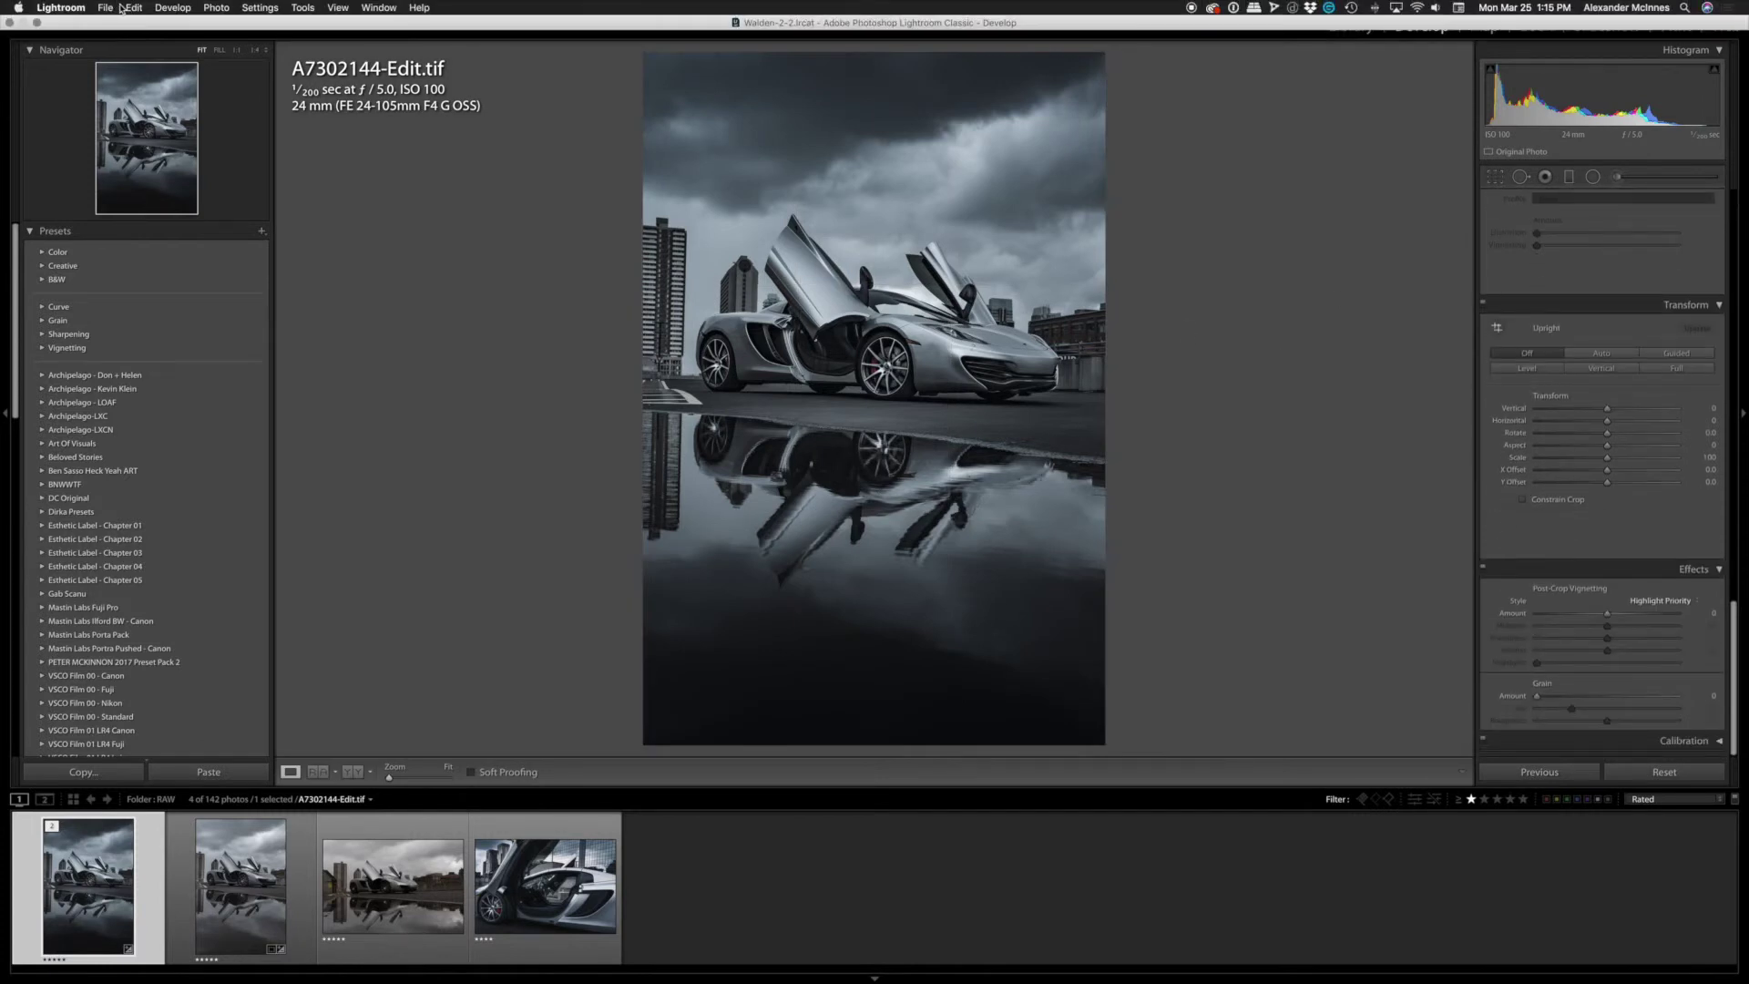
# - Open the export settings for the finished A7302144-Edit.tif photo
pyautogui.click(108, 7)
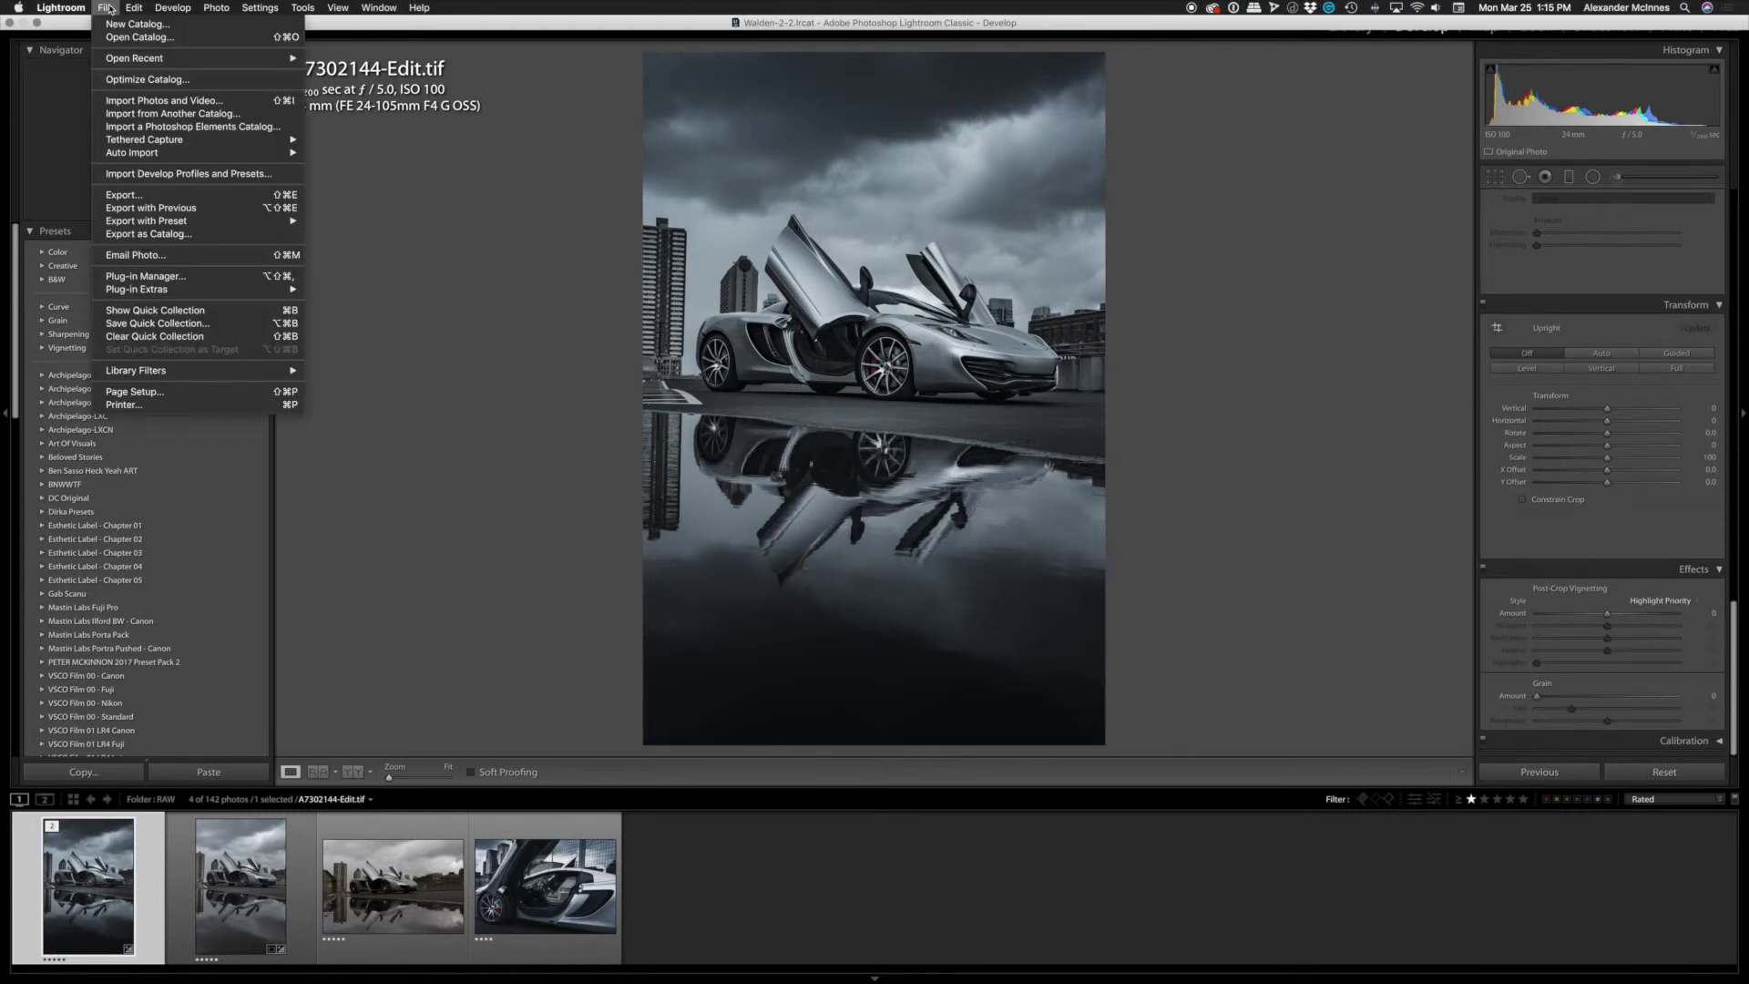
pyautogui.click(123, 195)
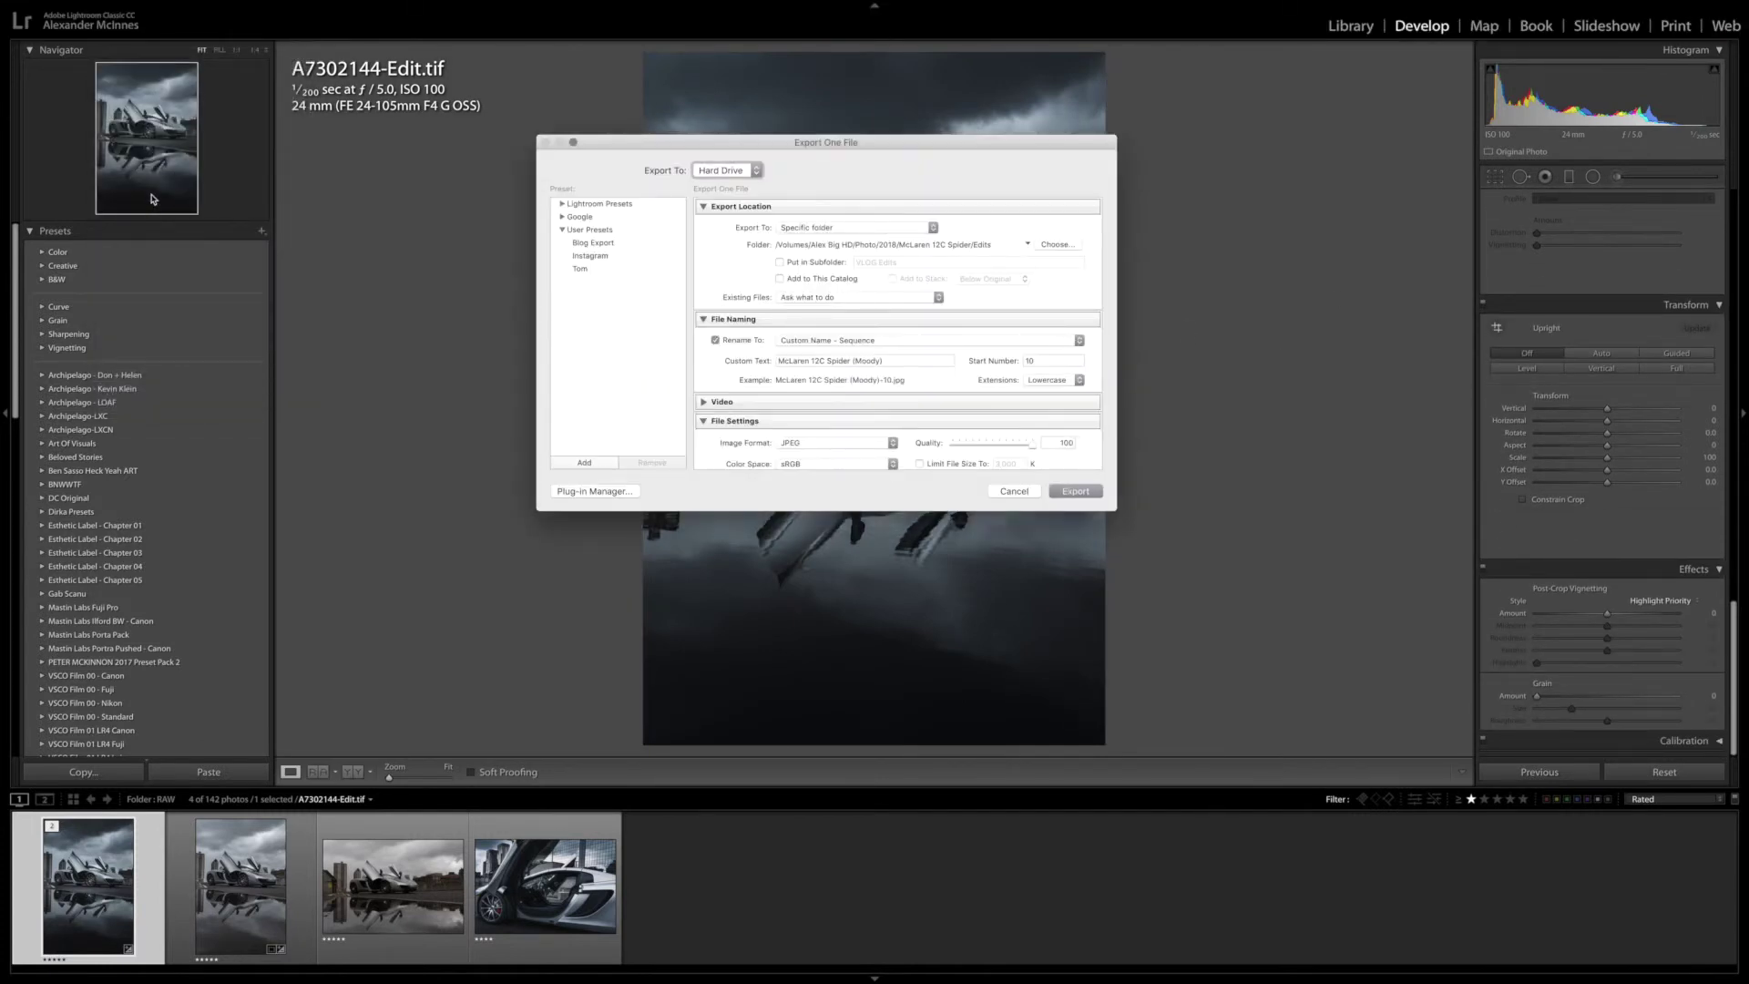